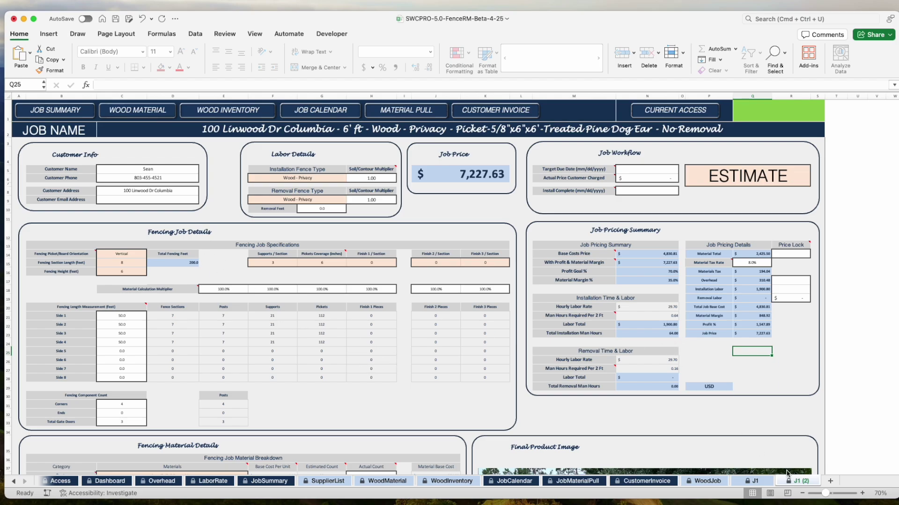
# - Set the magnification of the J1 (2) job estimate sheet to 110%
pyautogui.moveTo(825, 493); pyautogui.dragTo(832, 493)
pyautogui.moveTo(772, 497); pyautogui.dragTo(777, 496)
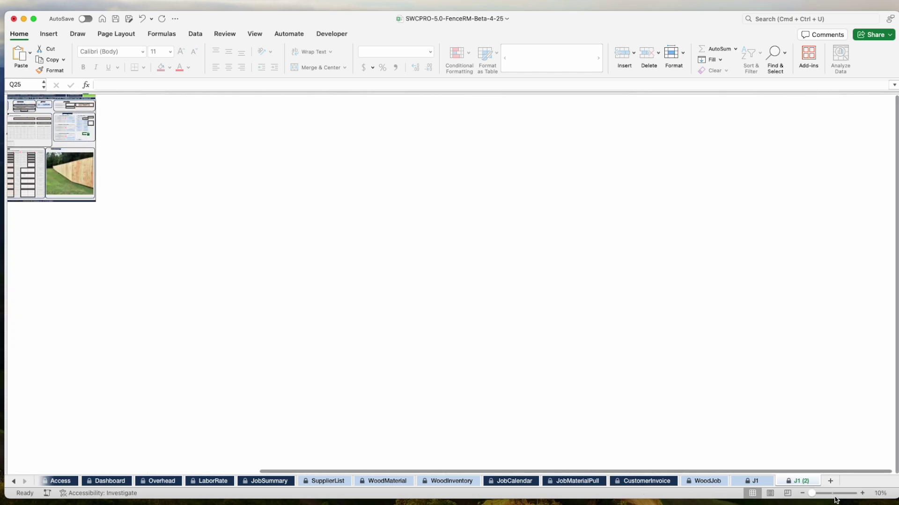
pyautogui.click(863, 494)
pyautogui.click(863, 494)
pyautogui.click(862, 494)
pyautogui.click(862, 494)
pyautogui.click(863, 493)
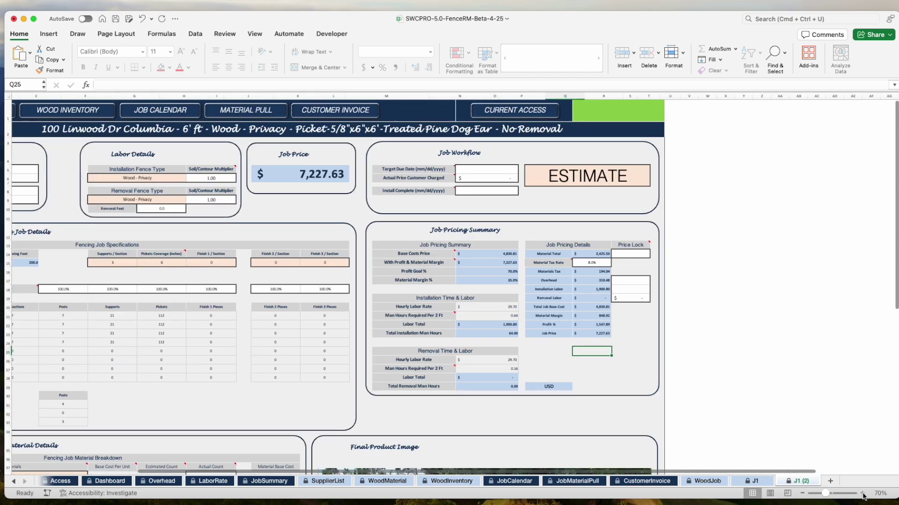
pyautogui.click(863, 494)
pyautogui.click(862, 494)
pyautogui.click(863, 494)
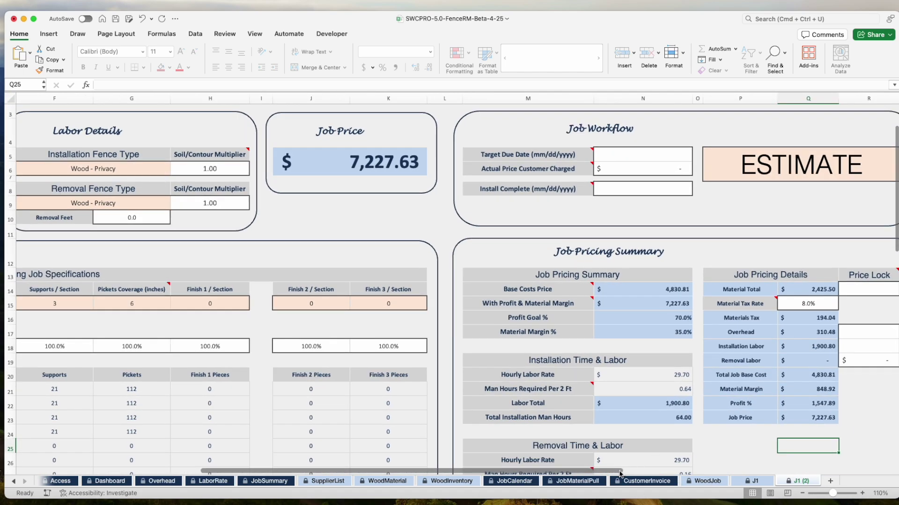
# - Look over the estimate sheet, from the customer info and labor details to the material costs and final product image
pyautogui.hscroll(-10, 331, 374)
pyautogui.scroll(-5, 339, 360)
pyautogui.scroll(5, 344, 348)
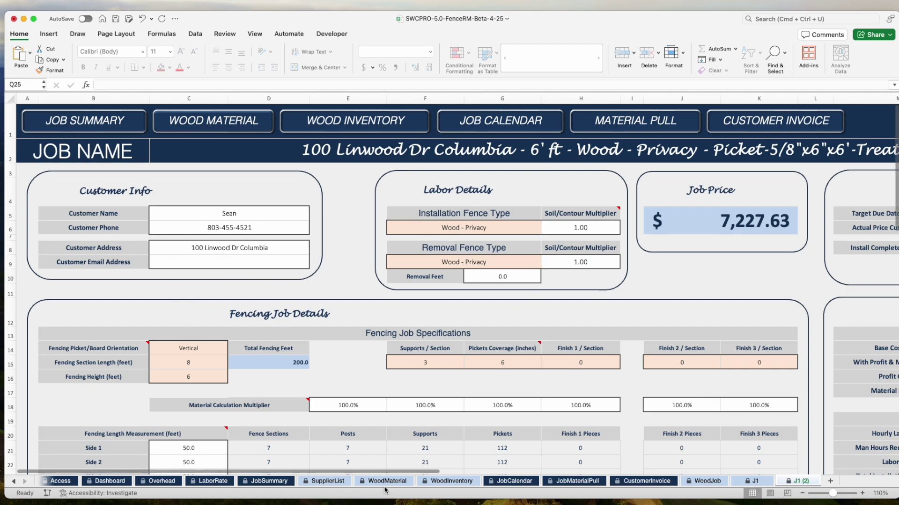
pyautogui.hscroll(5, 360, 475)
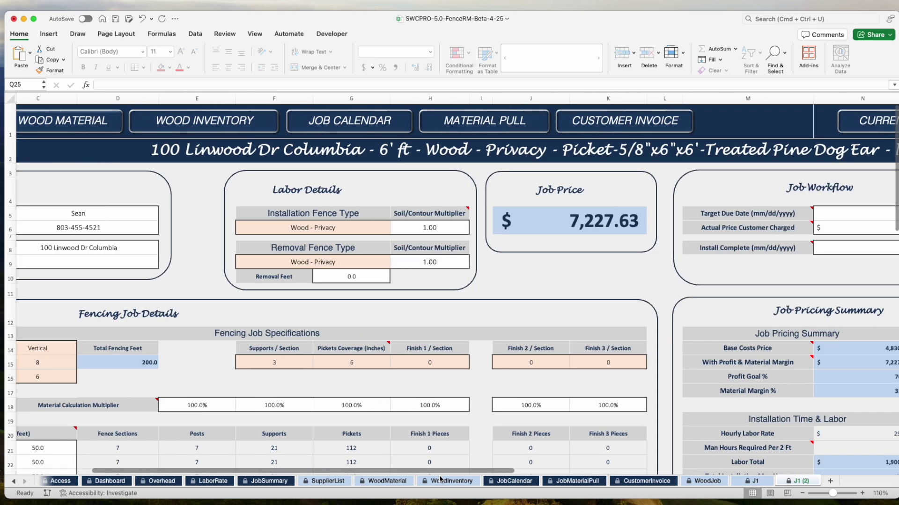
pyautogui.hscroll(-3, 374, 473)
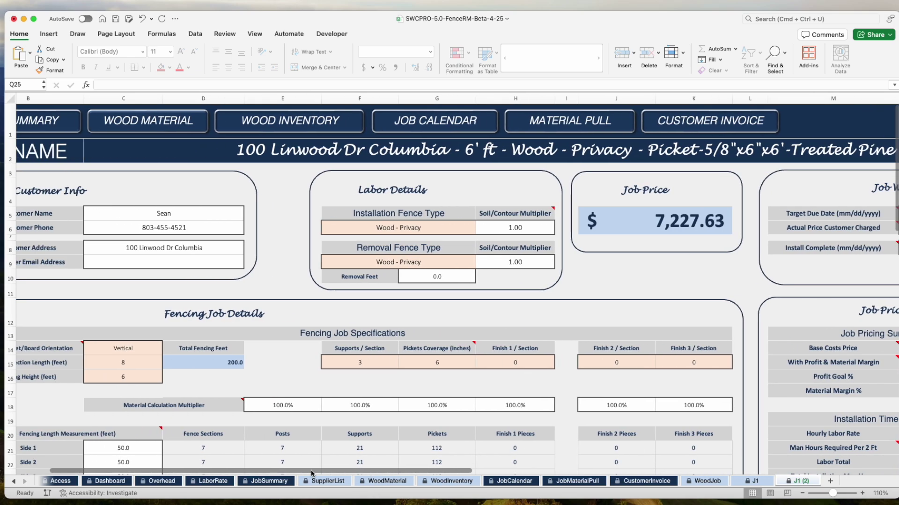
pyautogui.click(440, 231)
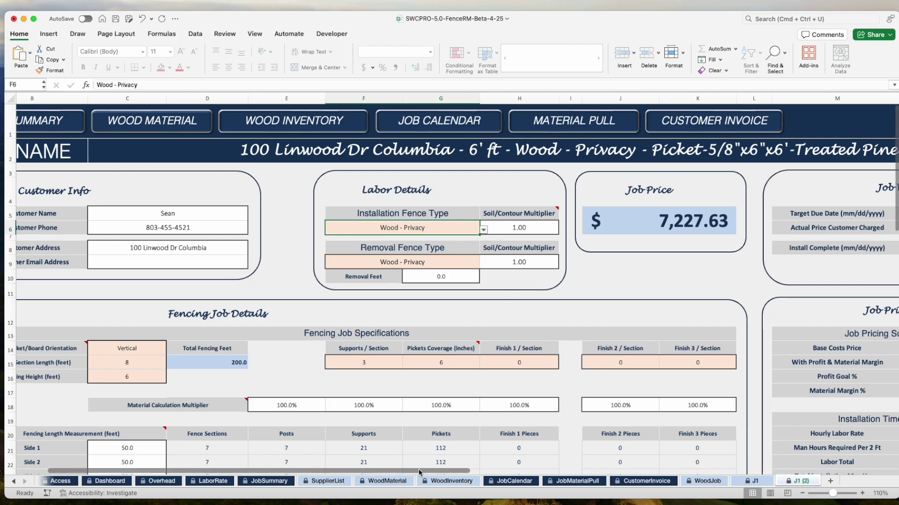
pyautogui.moveTo(419, 469); pyautogui.dragTo(613, 465)
pyautogui.scroll(-10, 570, 337)
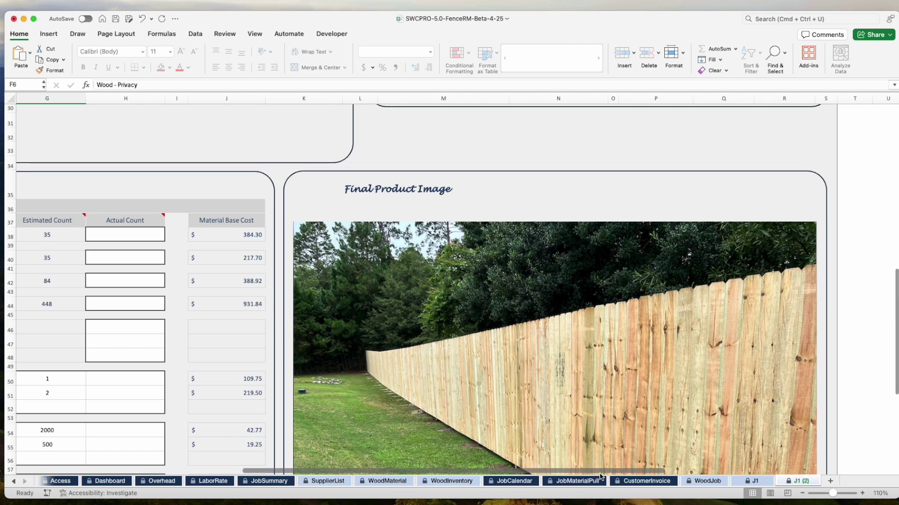
pyautogui.moveTo(600, 471); pyautogui.dragTo(555, 469)
pyautogui.hscroll(-5, 487, 398)
pyautogui.scroll(-5, 418, 328)
pyautogui.scroll(15, 419, 328)
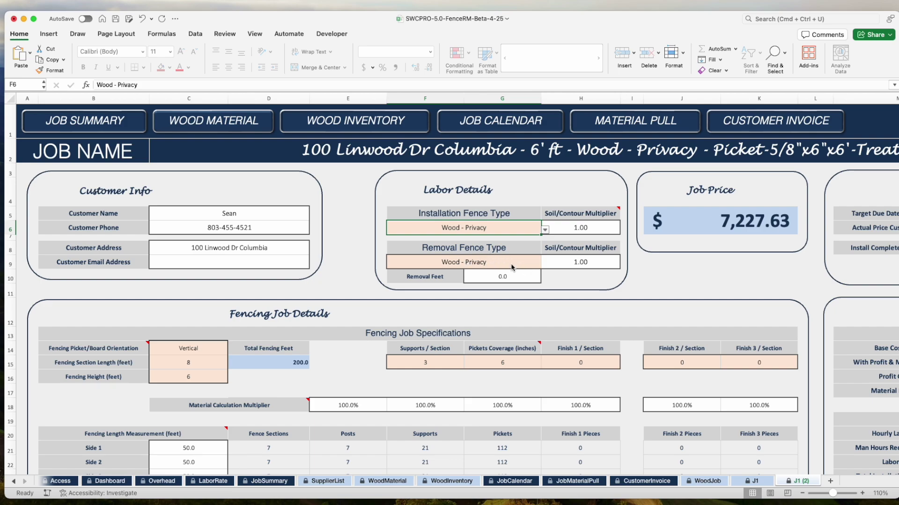
# - Set the removal fence type to Chain Link and the removal feet to 100
pyautogui.click(488, 263)
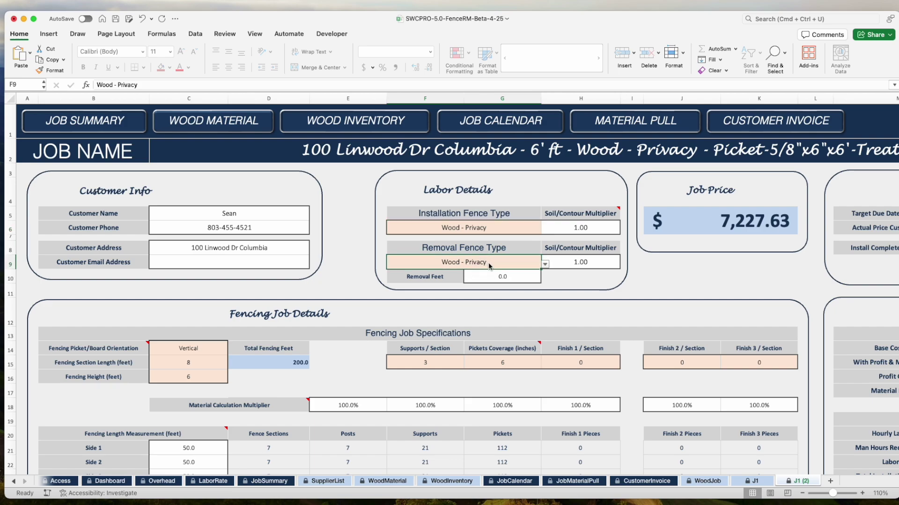
pyautogui.click(545, 265)
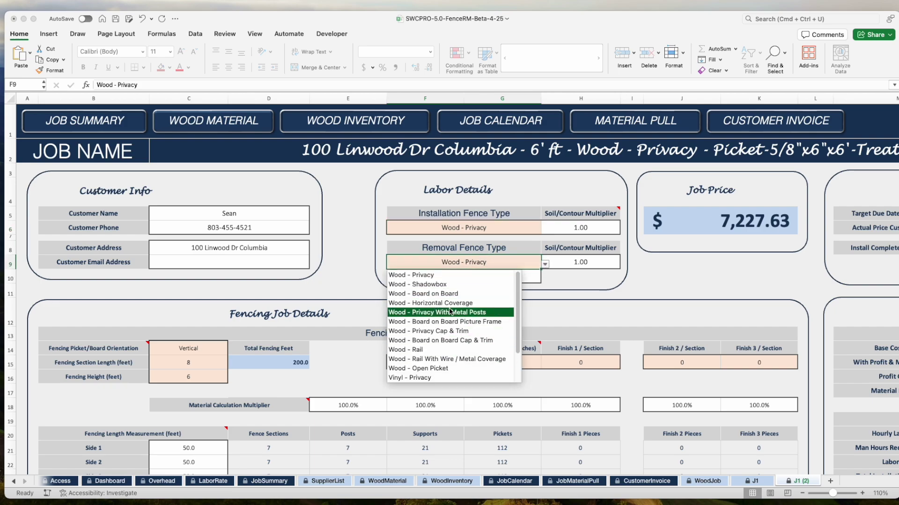
pyautogui.scroll(-2, 449, 314)
pyautogui.click(423, 359)
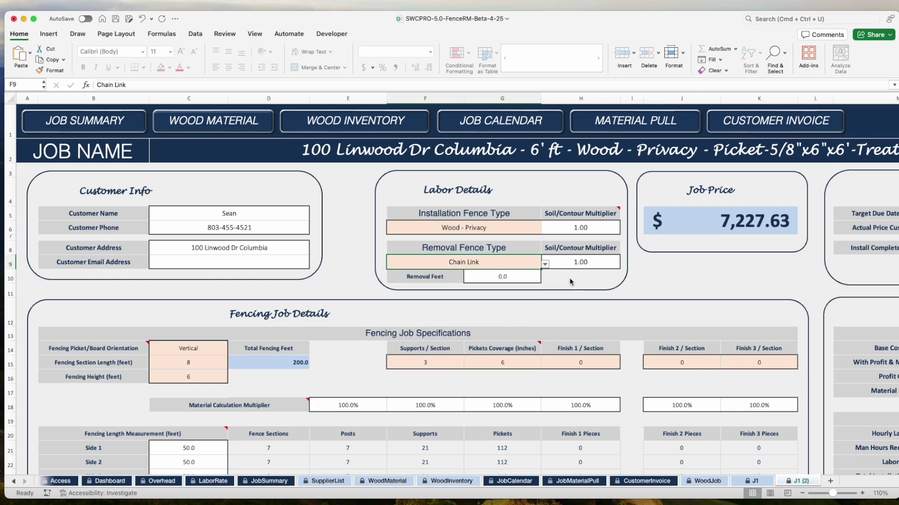
pyautogui.click(514, 281)
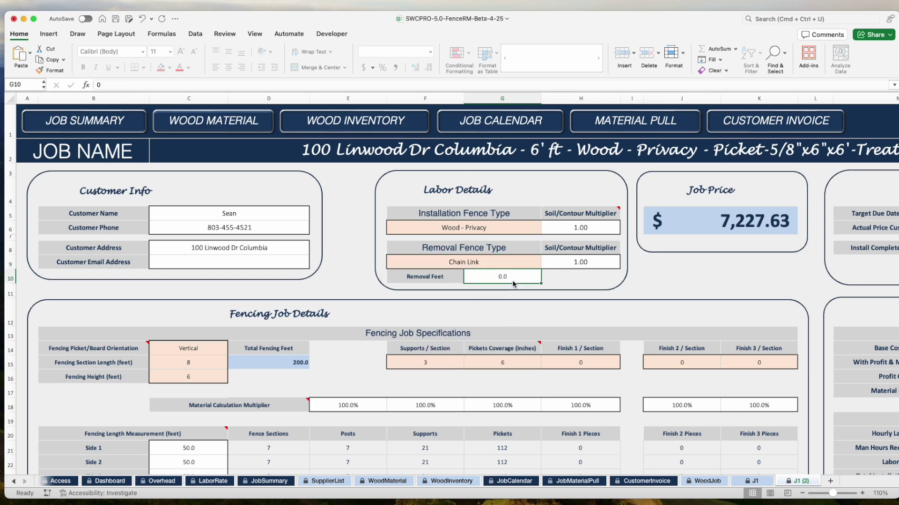
pyautogui.write('100')
pyautogui.press('Return')
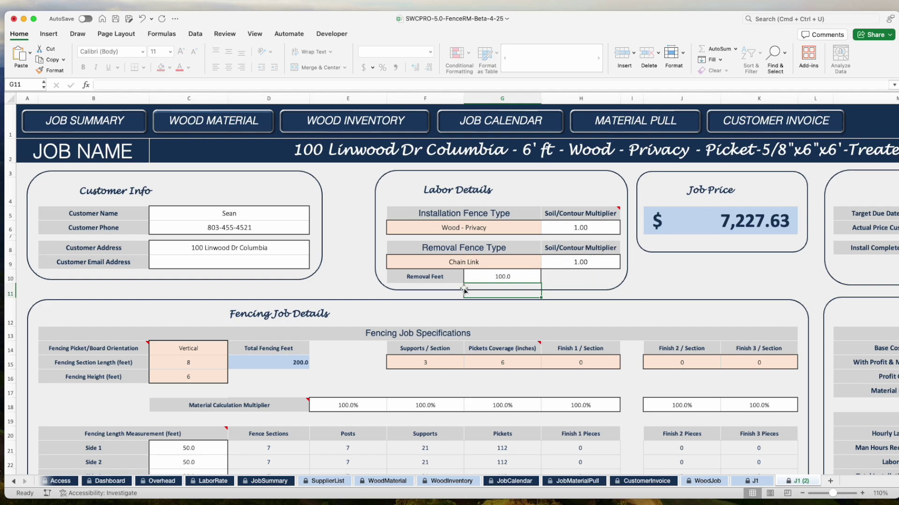
# - Examine the picket/board orientation options, section length and fencing height in the fencing job specifications
pyautogui.scroll(-1, 435, 282)
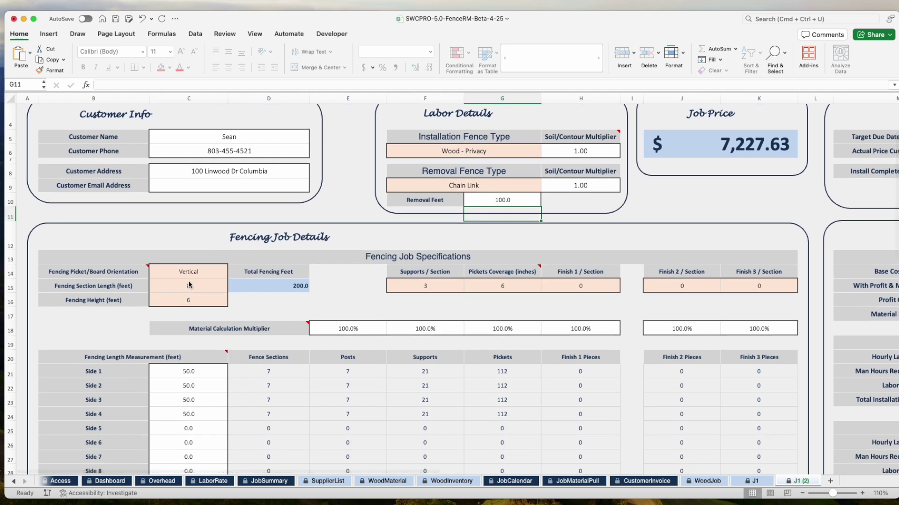
pyautogui.scroll(-1, 360, 268)
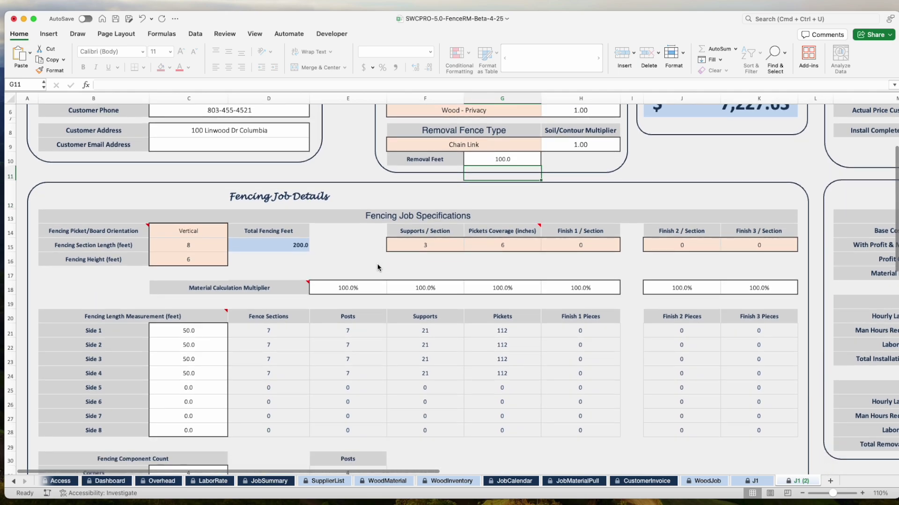
pyautogui.moveTo(64, 239)
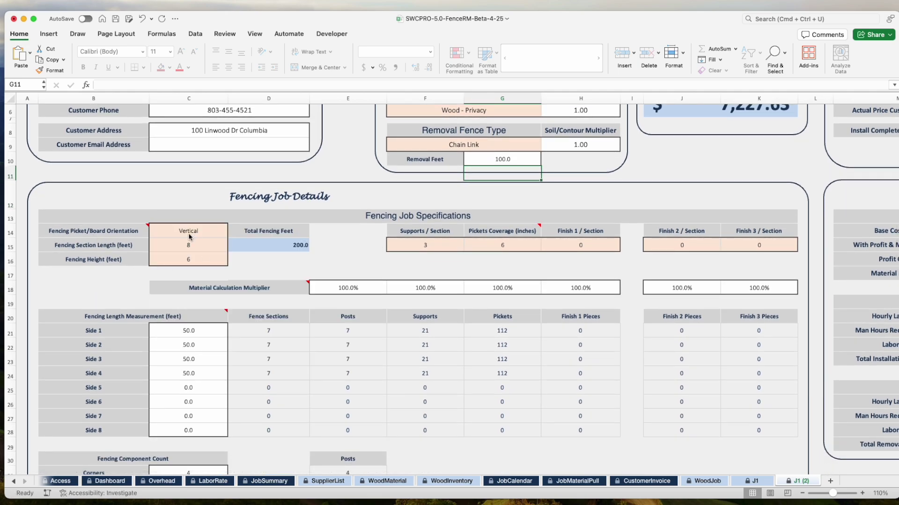
pyautogui.click(190, 236)
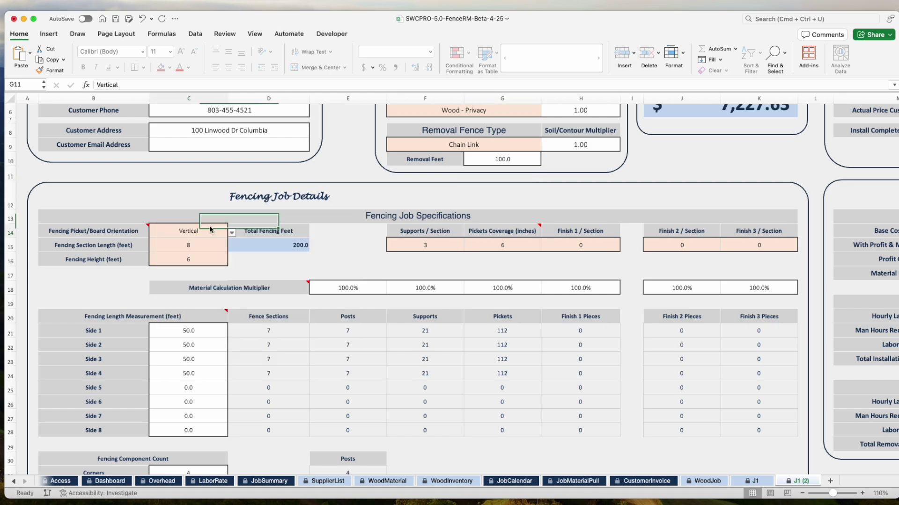
pyautogui.click(230, 234)
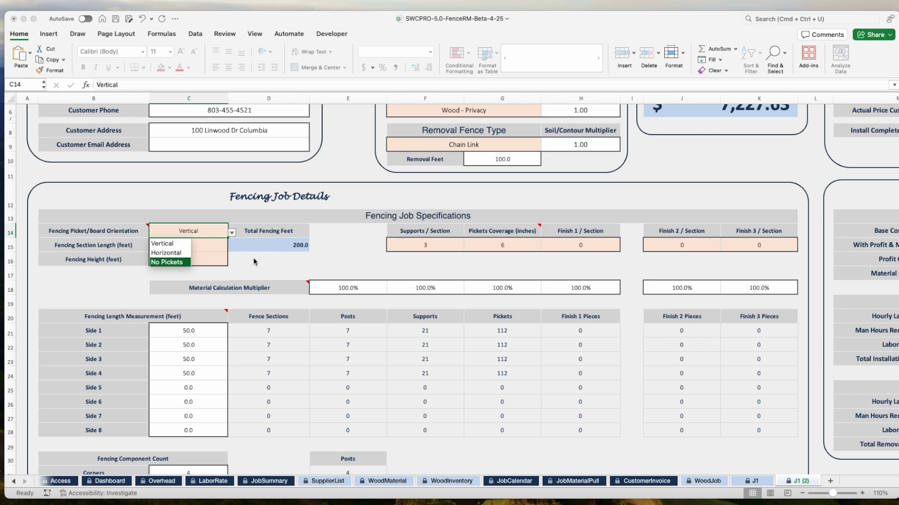
pyautogui.click(183, 236)
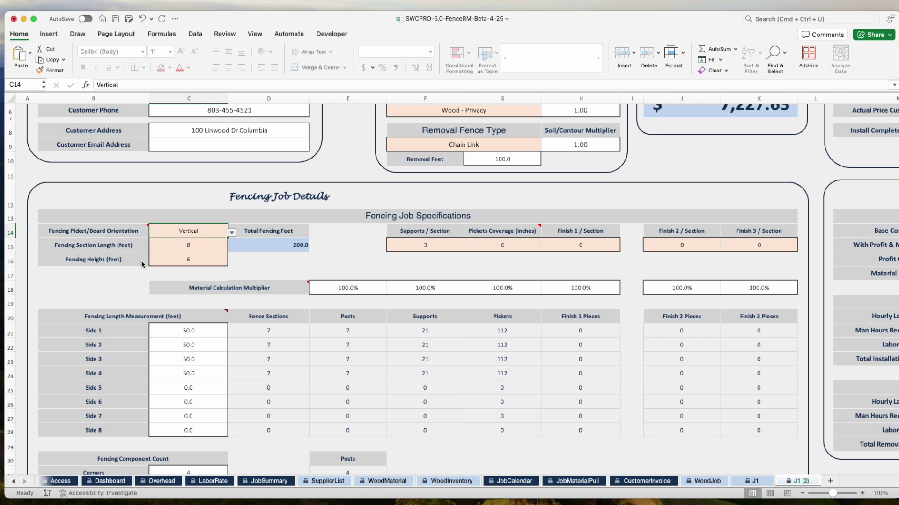
pyautogui.click(212, 250)
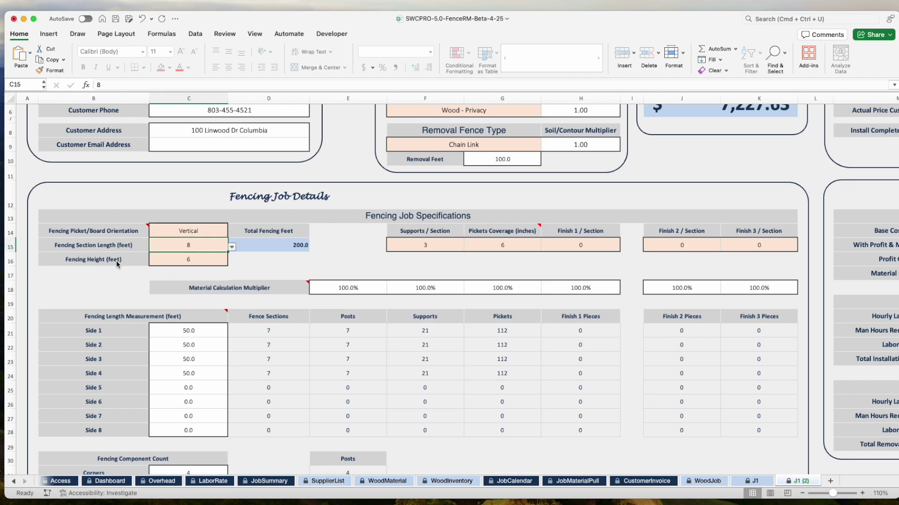
pyautogui.click(192, 258)
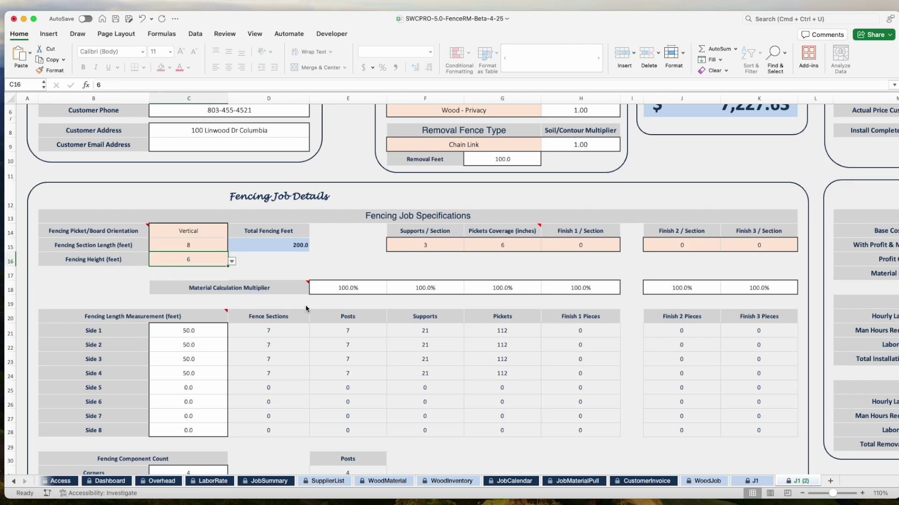
# - Set the fencing length measurements of Side 1 and Side 2 to 30 feet each
pyautogui.scroll(-5, 310, 309)
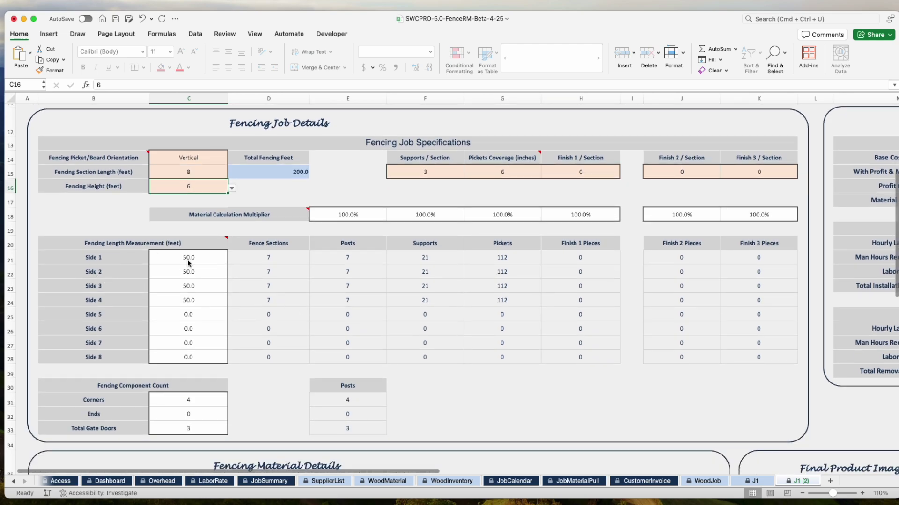
pyautogui.moveTo(196, 257); pyautogui.dragTo(196, 314)
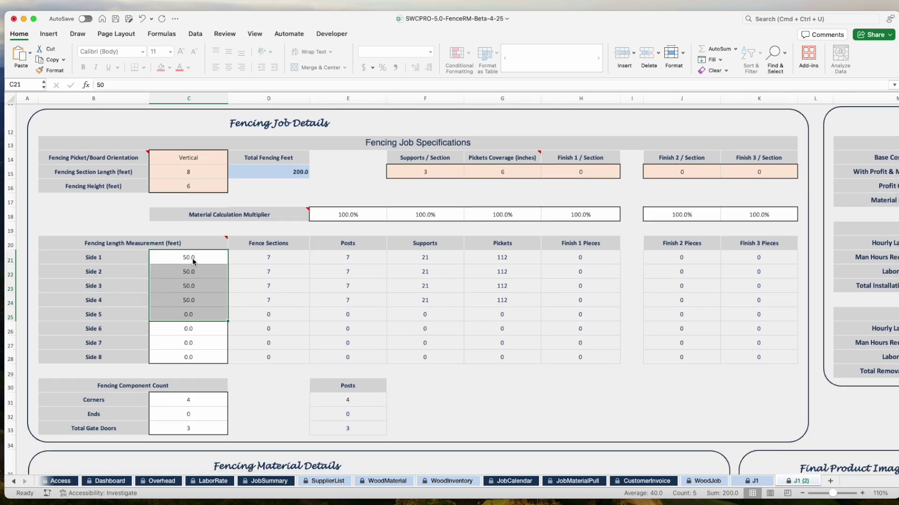
pyautogui.click(192, 259)
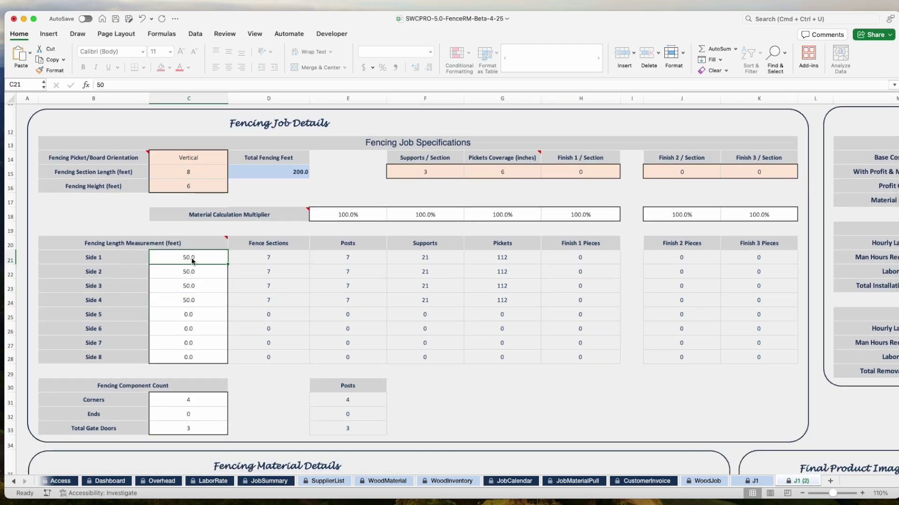
pyautogui.write('30')
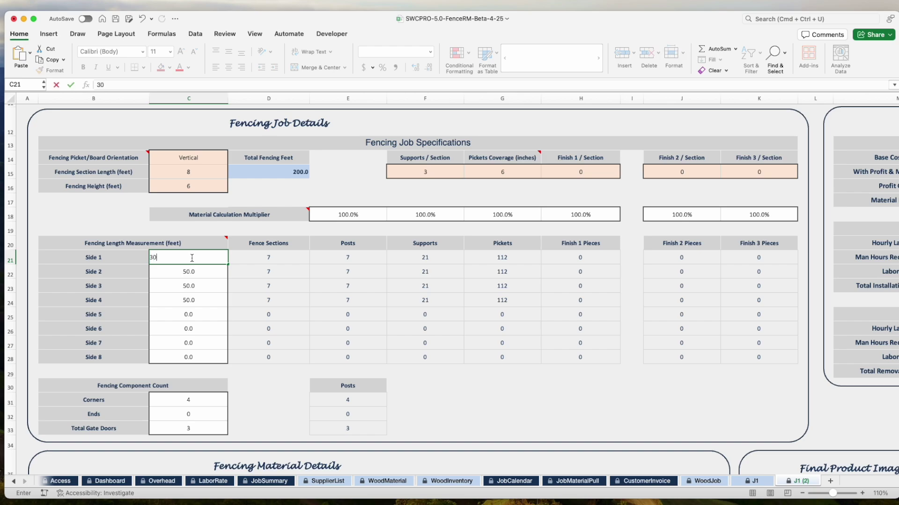
pyautogui.press('Return')
pyautogui.write('303')
pyautogui.press('Return')
pyautogui.click(200, 270)
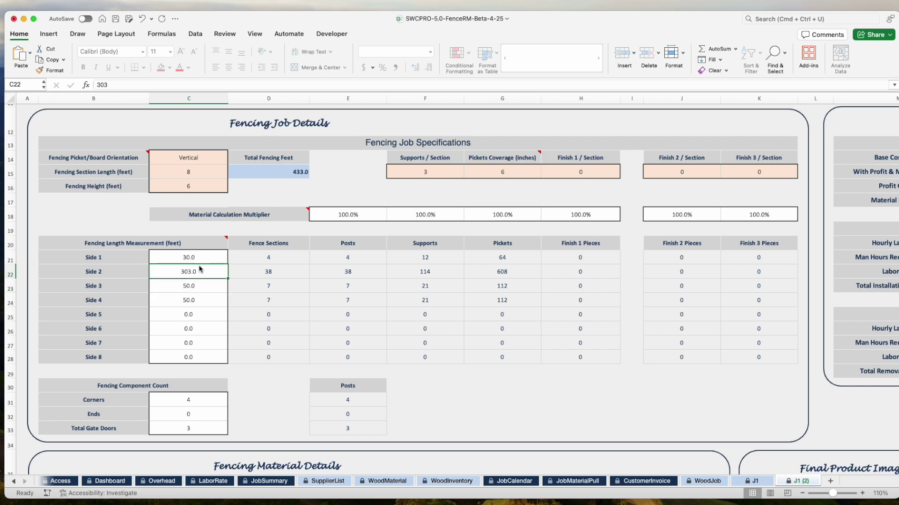
pyautogui.write('30')
pyautogui.press('Return')
# - Set the fencing length measurements of Side 3 and Side 4 to 25 feet each
pyautogui.write('25')
pyautogui.press('Return')
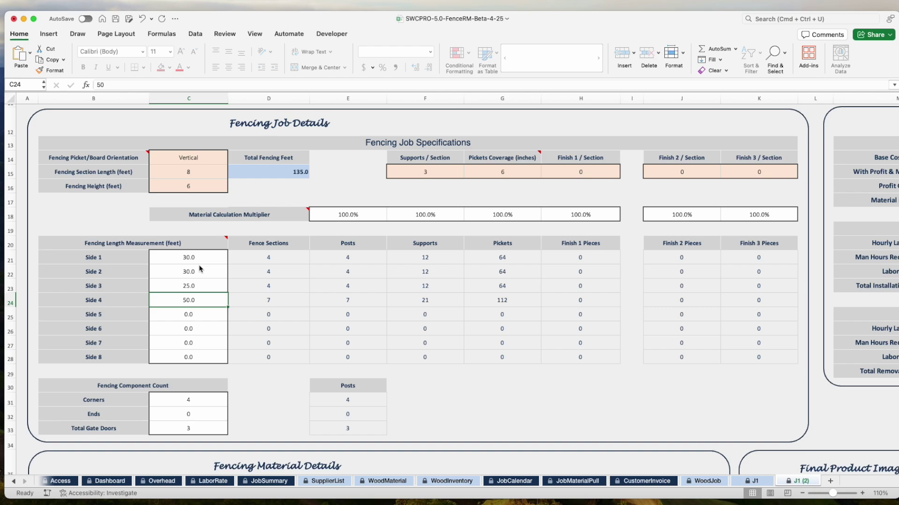
pyautogui.write('2')
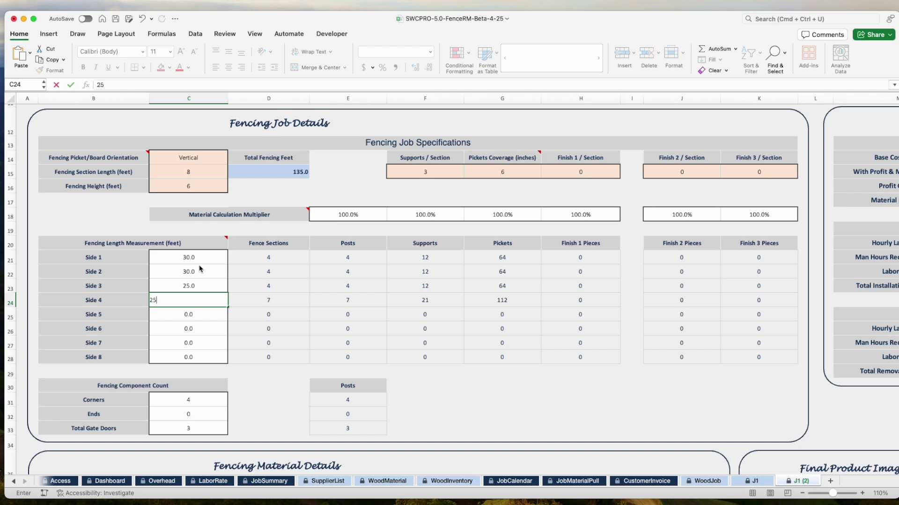
pyautogui.write('5')
pyautogui.press('Return')
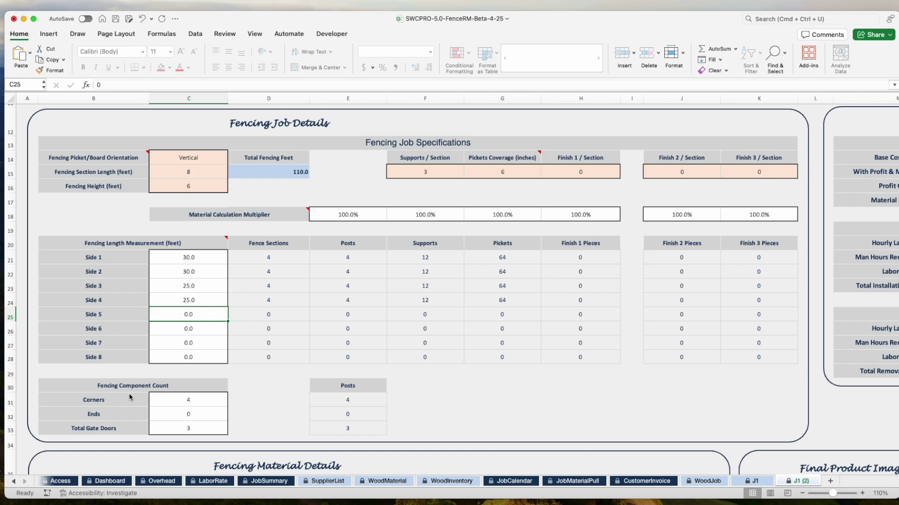
# - Check the corner and gate door counts, the pickets coverage, and the fencing material breakdown
pyautogui.click(199, 402)
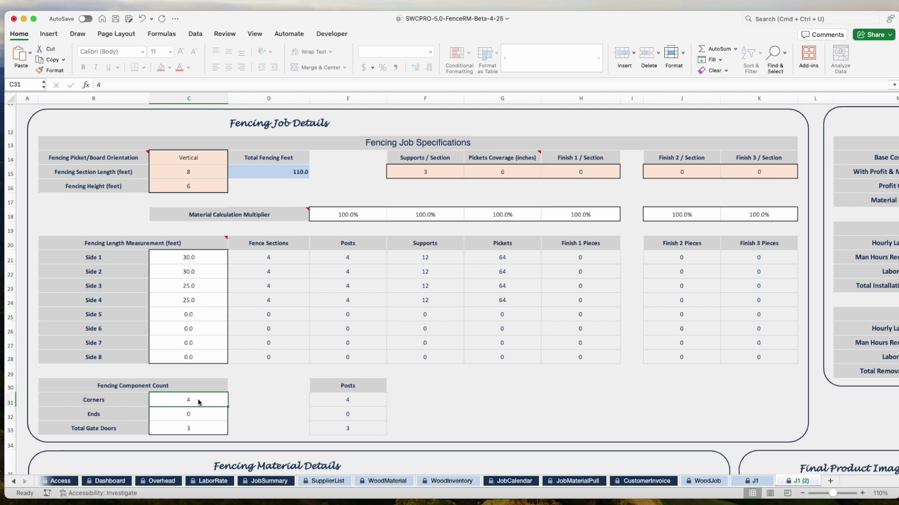
pyautogui.click(192, 432)
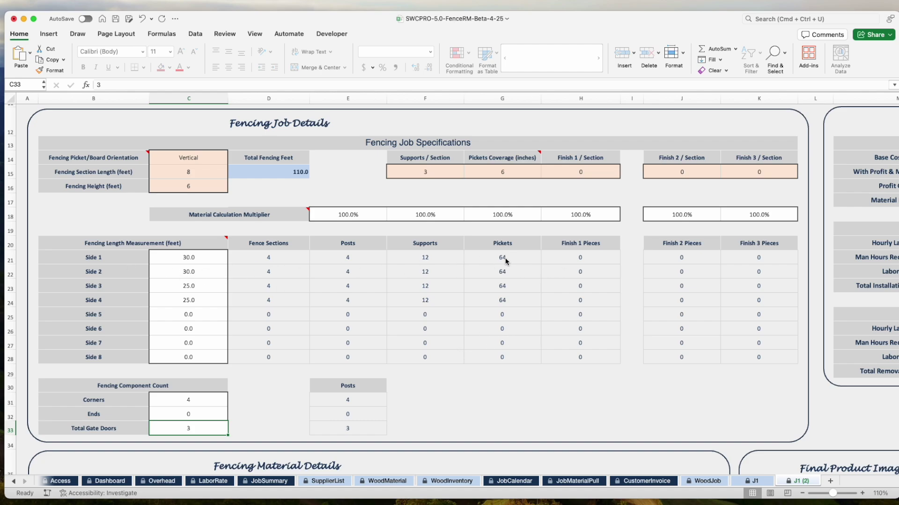
pyautogui.scroll(2, 515, 243)
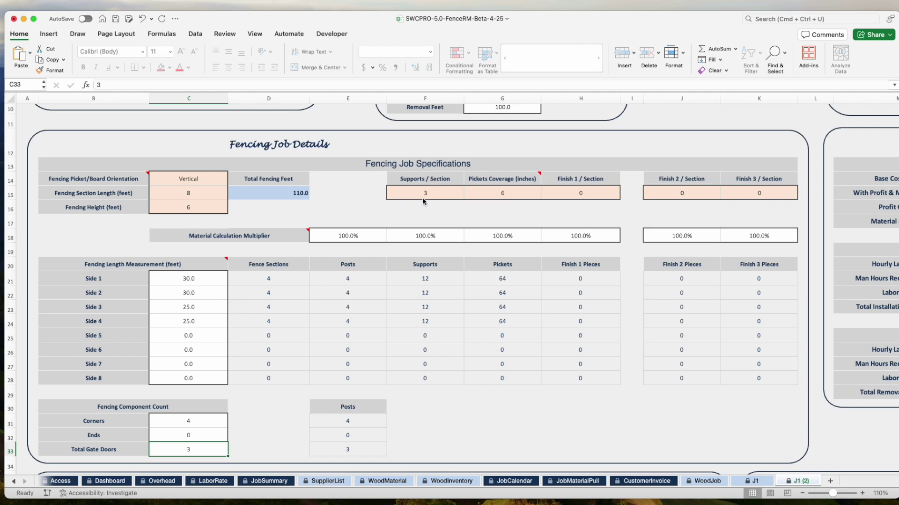
pyautogui.click(507, 195)
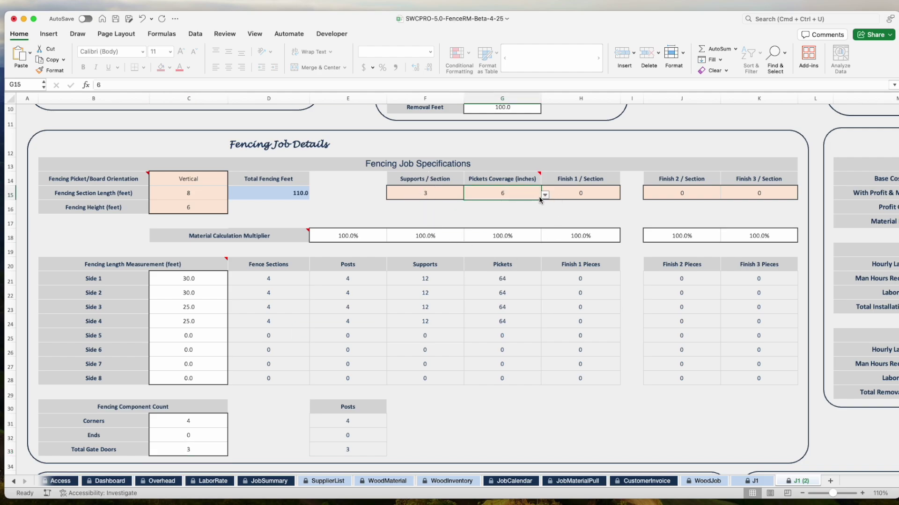
pyautogui.scroll(-10, 654, 269)
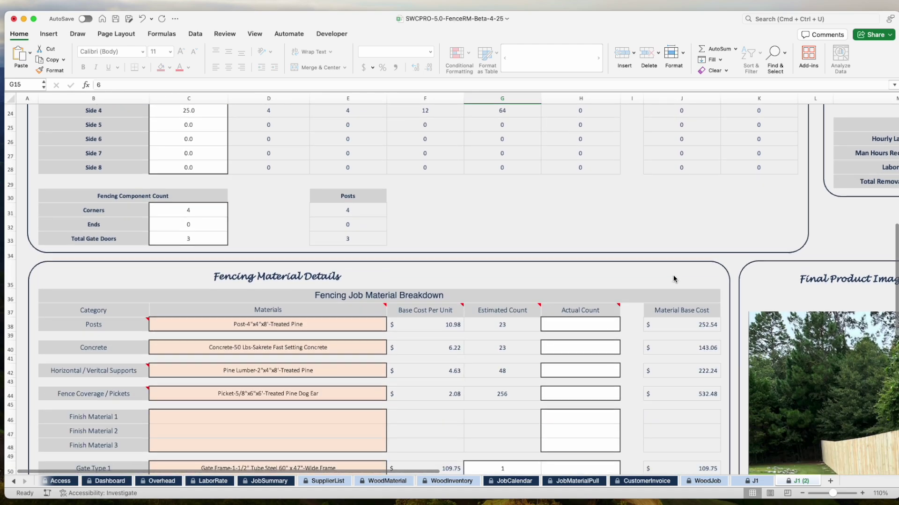
# - Set the pickets coverage in the fencing job specifications to 5 inches
pyautogui.hscroll(6, 679, 285)
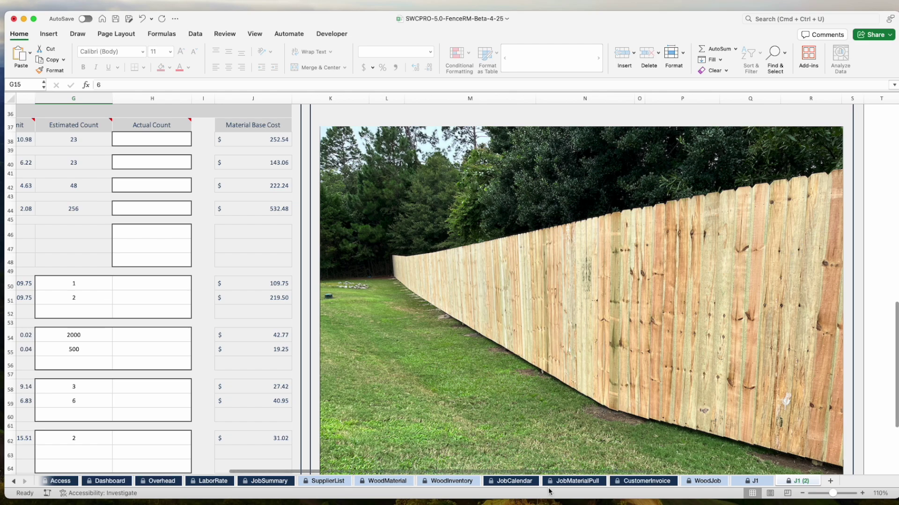
pyautogui.hscroll(-5, 556, 469)
pyautogui.scroll(10, 526, 347)
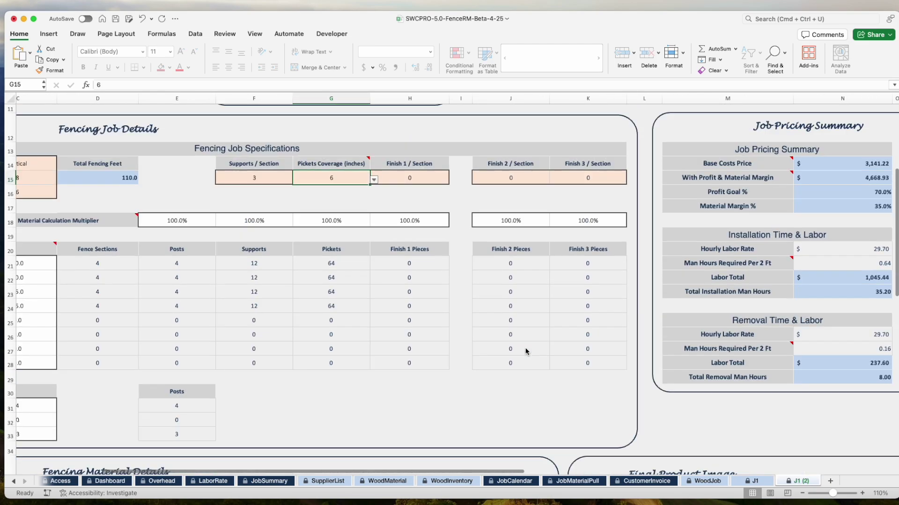
pyautogui.scroll(-10, 496, 351)
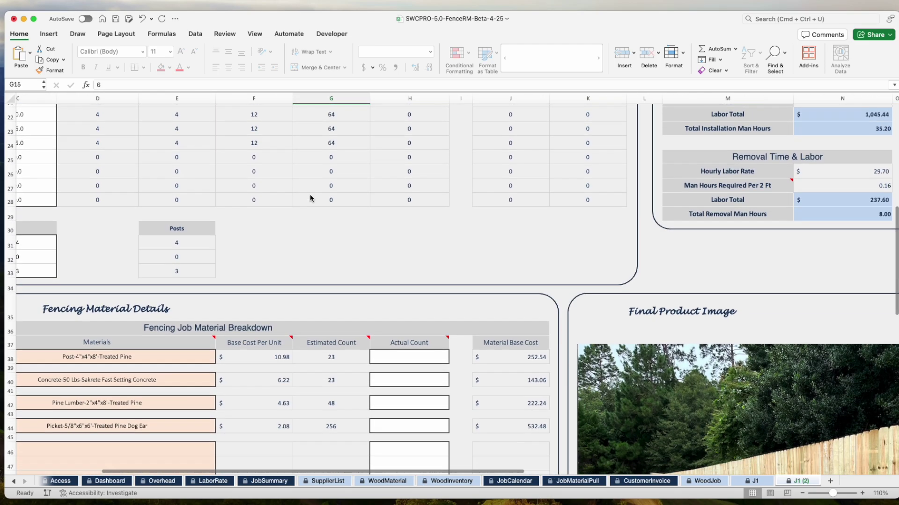
pyautogui.scroll(5, 412, 266)
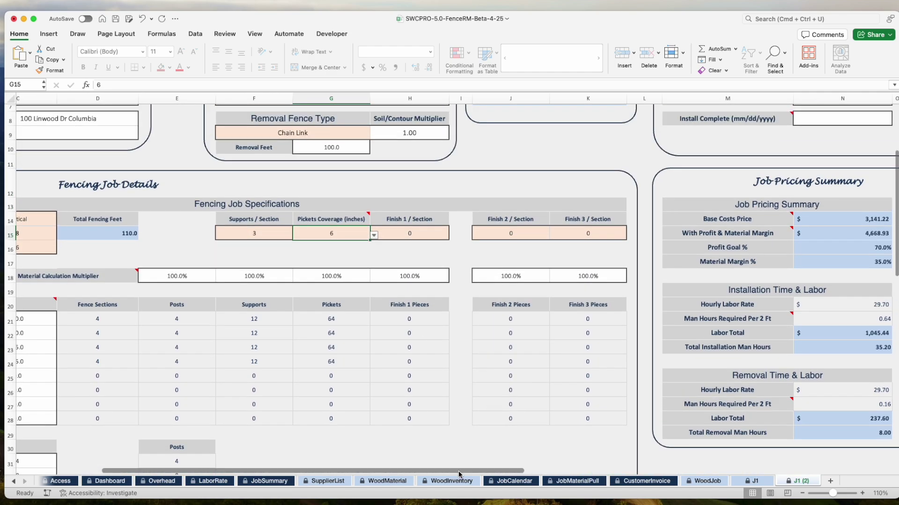
pyautogui.hscroll(-3, 403, 458)
pyautogui.click(544, 236)
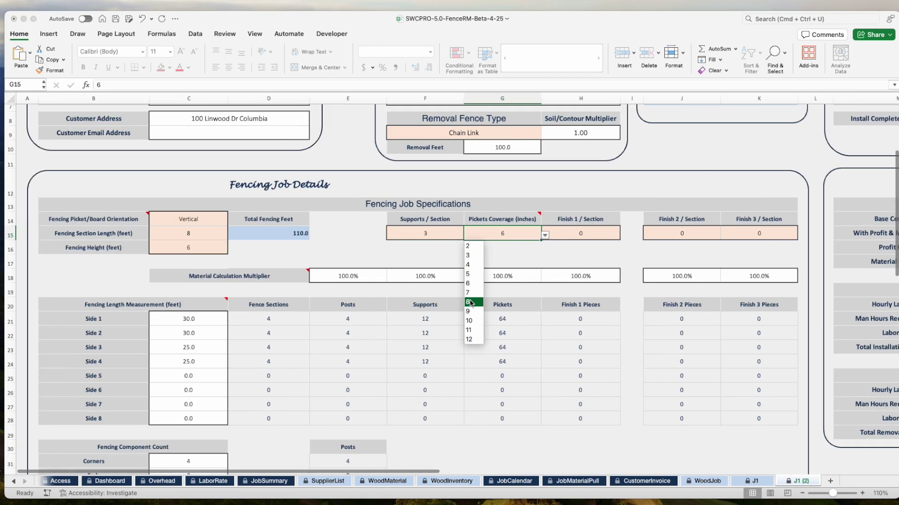
pyautogui.click(468, 275)
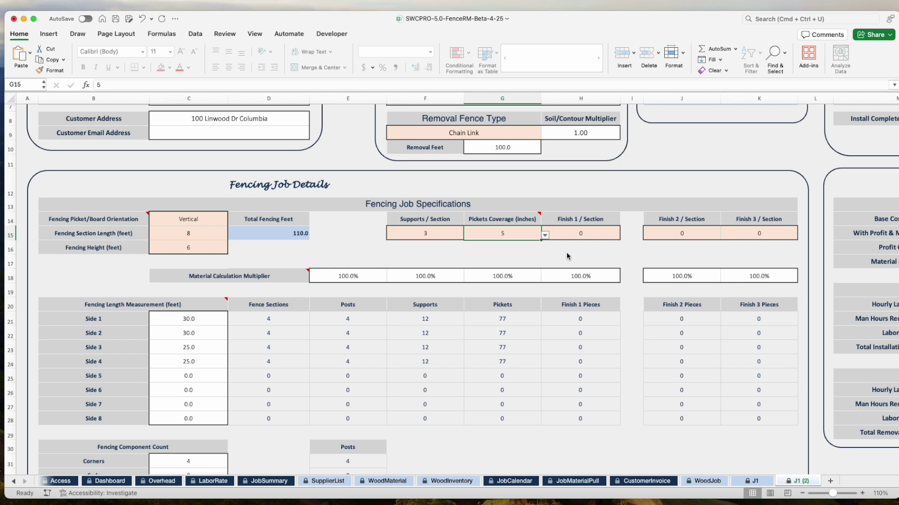
# - Review the job pricing summary, pricing details, job price and fencing material breakdown for the new pickets coverage
pyautogui.scroll(1, 591, 304)
pyautogui.scroll(-1, 591, 303)
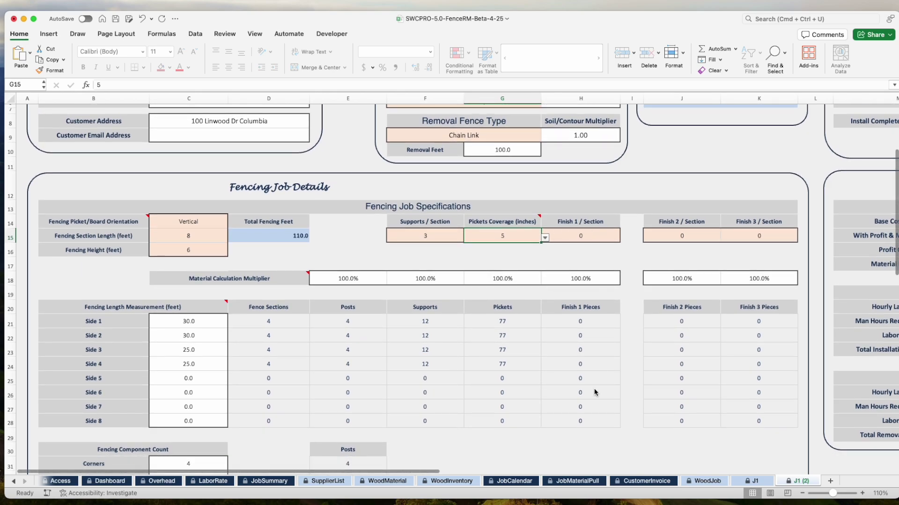
pyautogui.moveTo(419, 468); pyautogui.dragTo(688, 403)
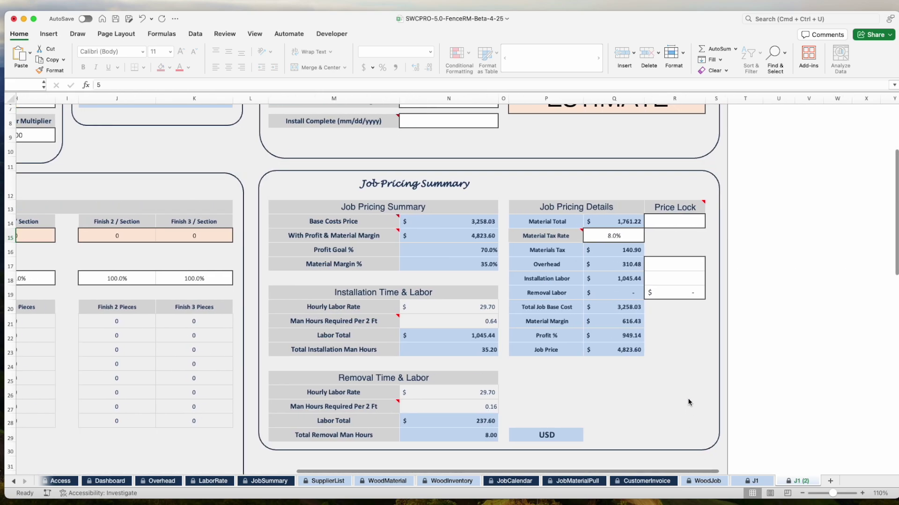
pyautogui.scroll(-10, 688, 404)
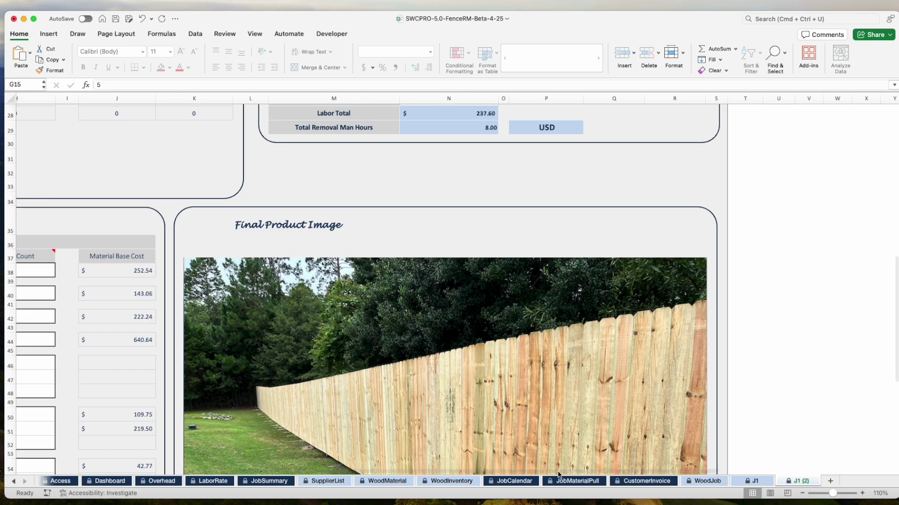
pyautogui.scroll(10, 562, 474)
pyautogui.hscroll(-5, 562, 474)
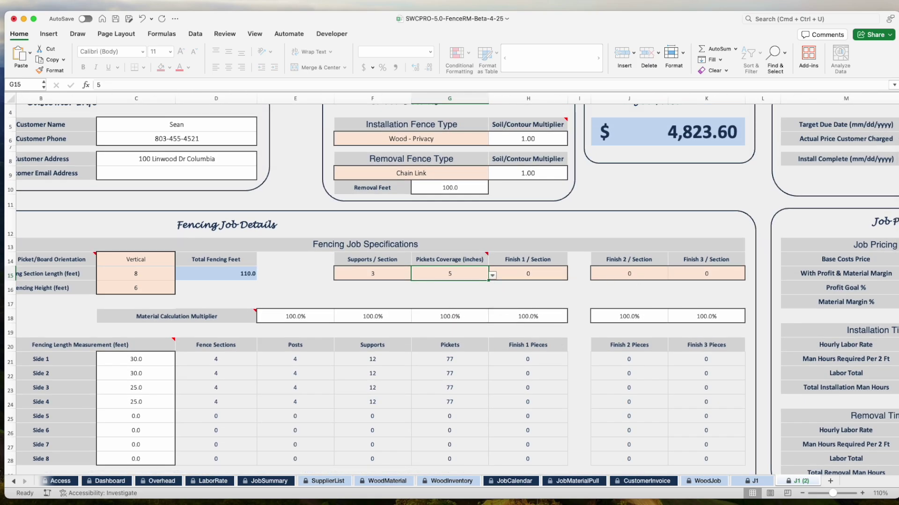
pyautogui.hscroll(-2, 468, 365)
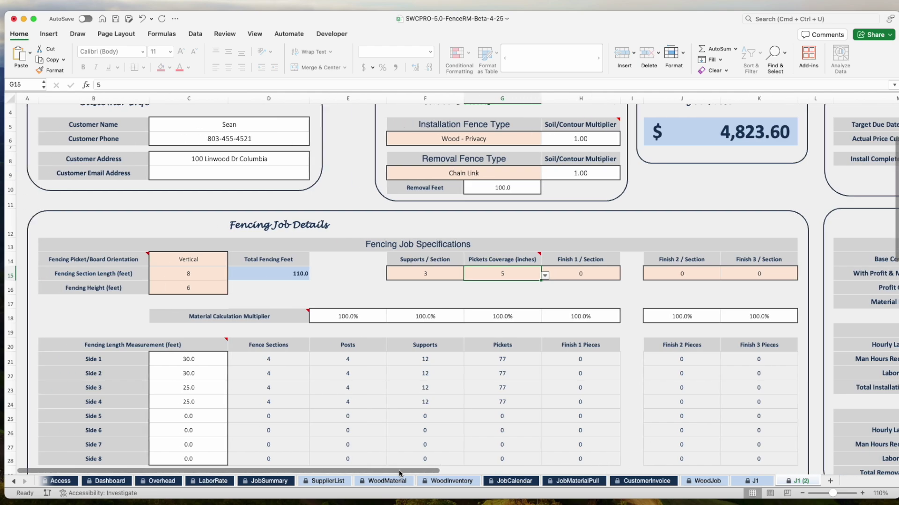
pyautogui.scroll(-4, 389, 354)
pyautogui.scroll(-6, 467, 344)
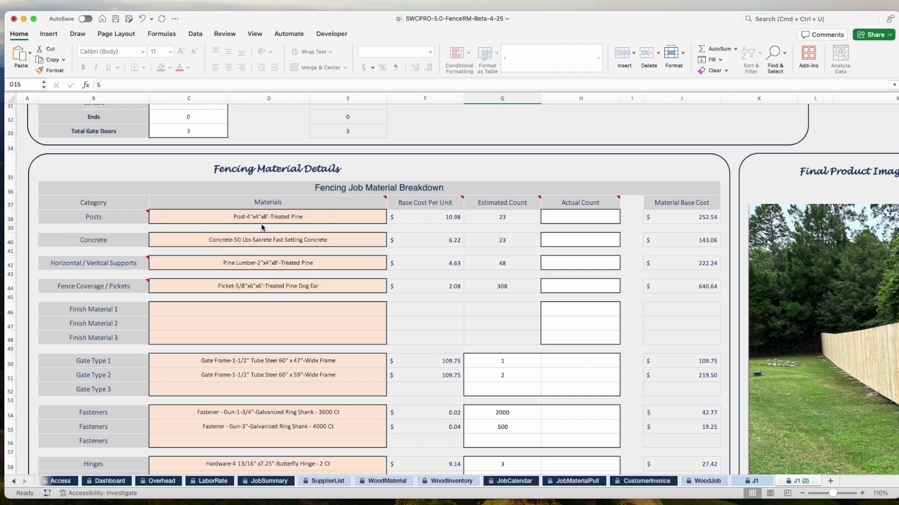
pyautogui.scroll(10, 275, 226)
pyautogui.scroll(-6, 57, 226)
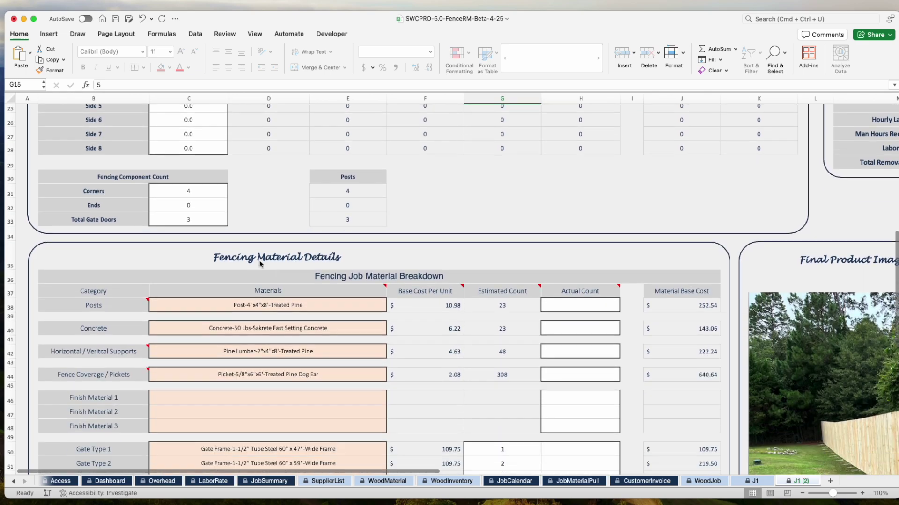
# - Browse the available material options for the Concrete row and check its actual count cell
pyautogui.click(259, 328)
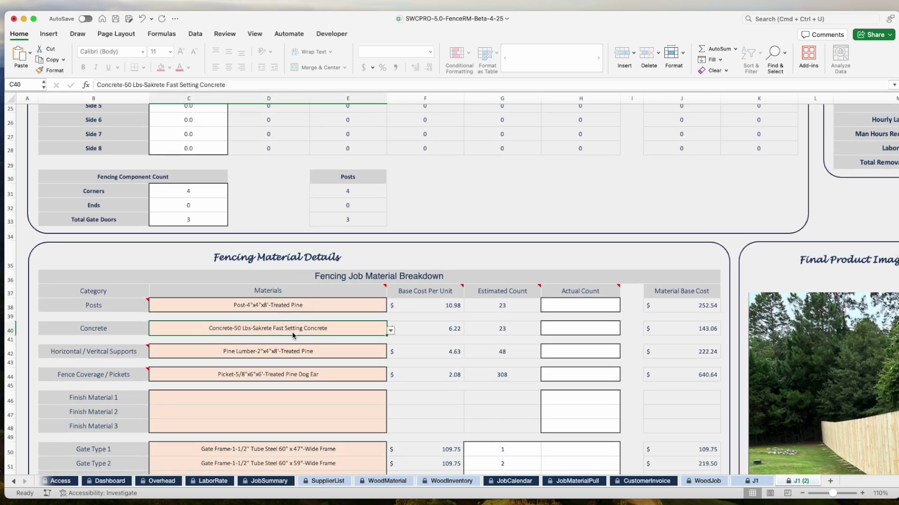
pyautogui.click(390, 330)
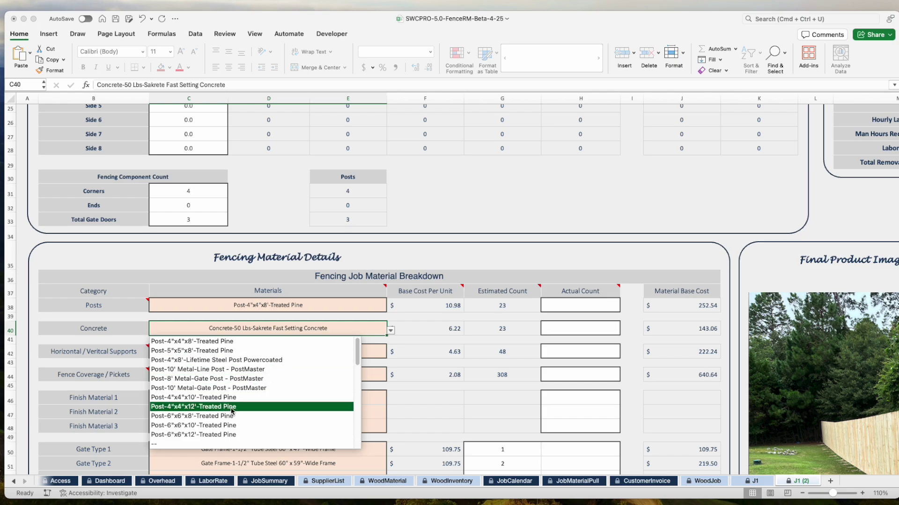
pyautogui.scroll(-5, 359, 348)
pyautogui.scroll(5, 358, 348)
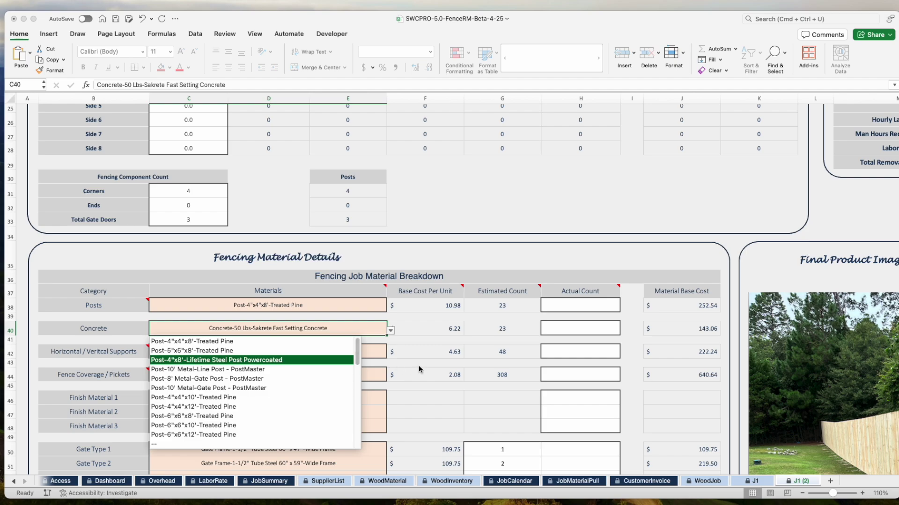
pyautogui.press('Escape')
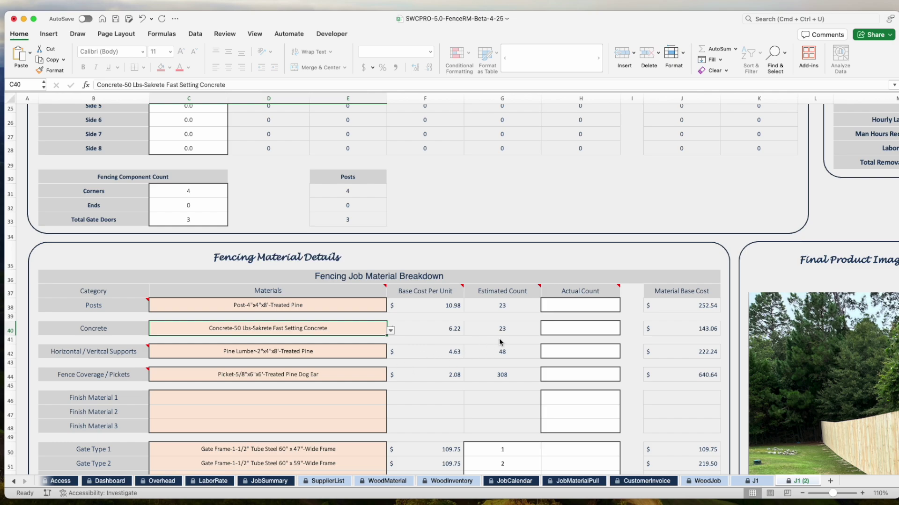
pyautogui.click(564, 329)
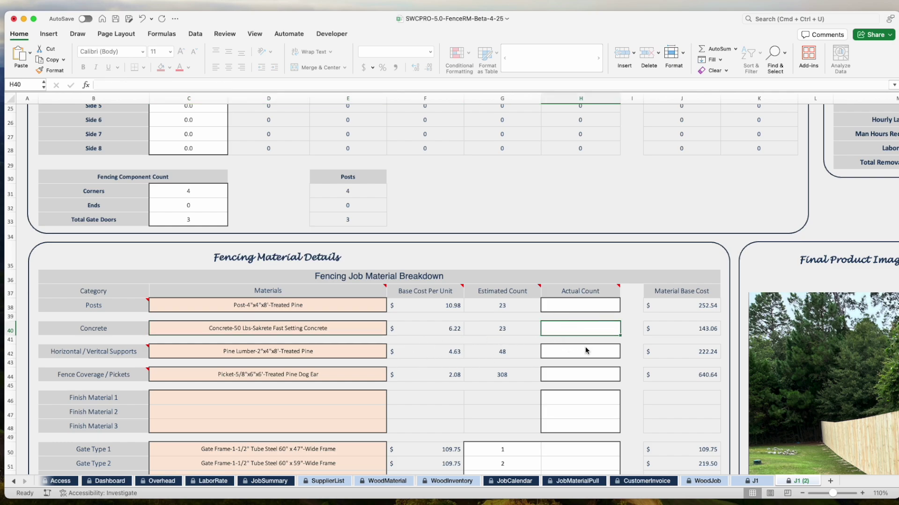
# - Clear the Concrete row's material and replace it with Concrete-80 Lbs-Pro Finish 5000 High Strength Concrete Mix
pyautogui.click(330, 330)
pyautogui.press('Delete')
pyautogui.click(451, 386)
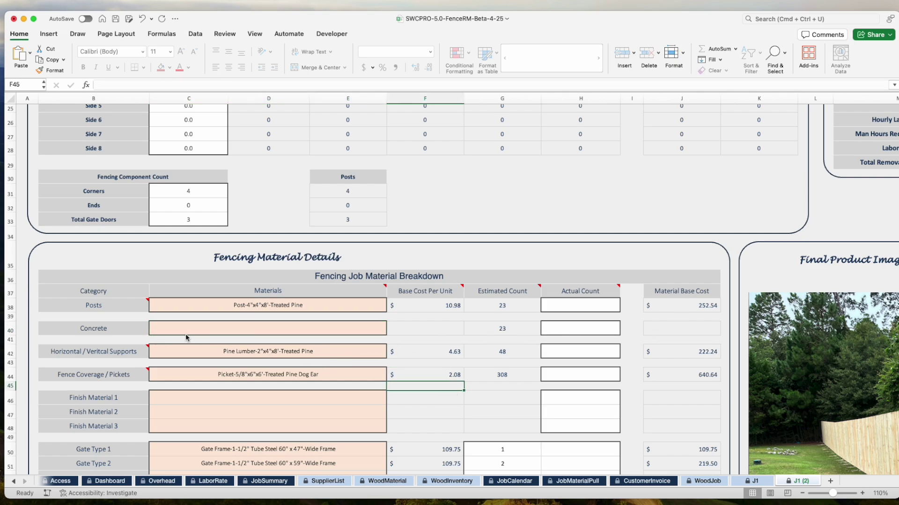
pyautogui.scroll(2, 308, 373)
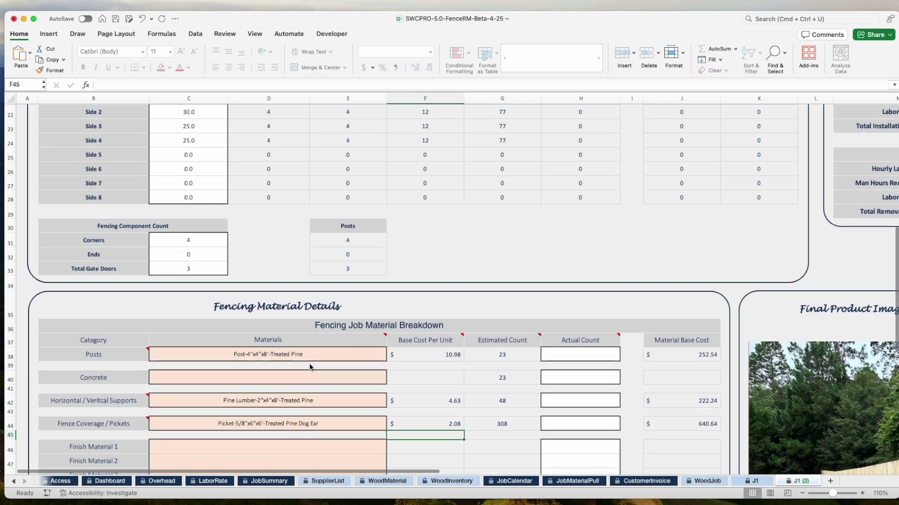
pyautogui.scroll(-5, 309, 370)
pyautogui.scroll(-5, 348, 375)
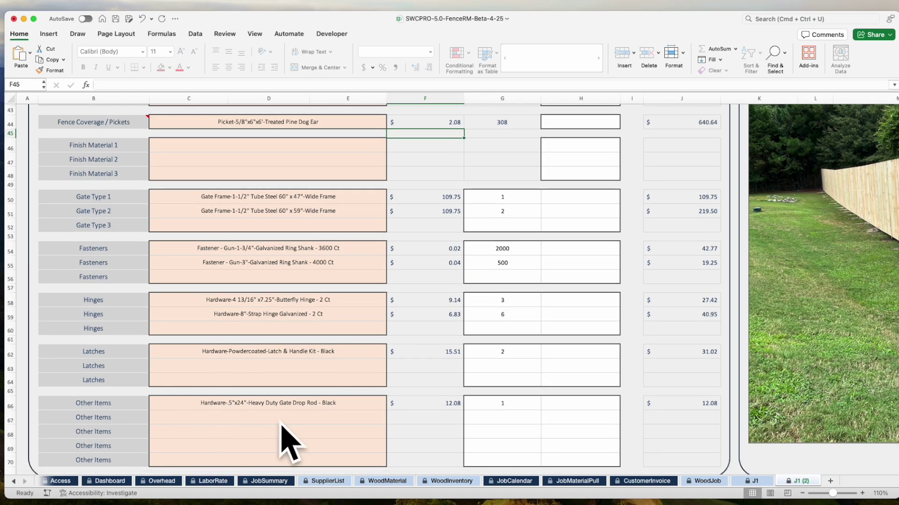
pyautogui.scroll(2, 302, 383)
pyautogui.scroll(3, 250, 382)
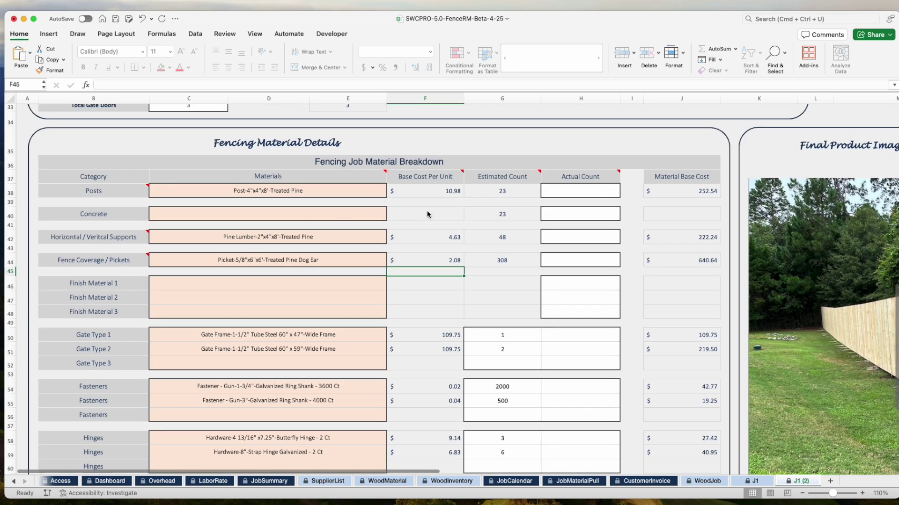
pyautogui.click(358, 218)
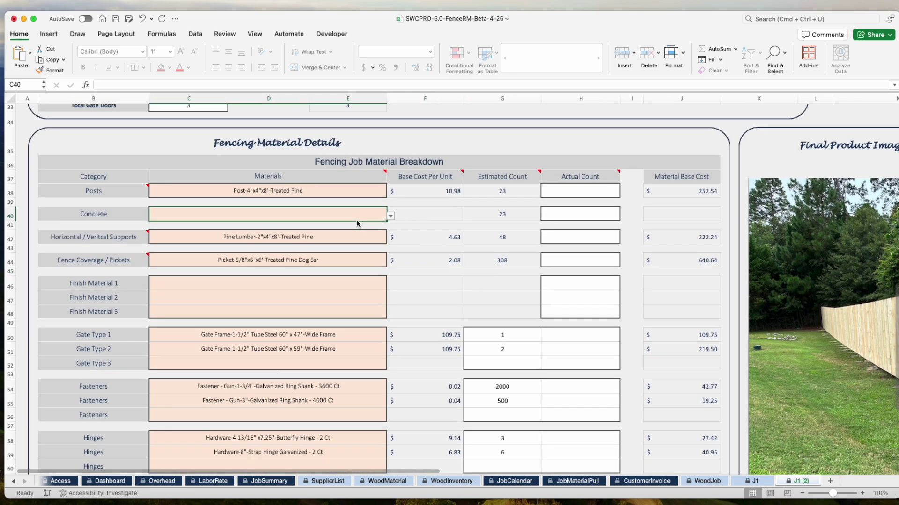
pyautogui.click(390, 217)
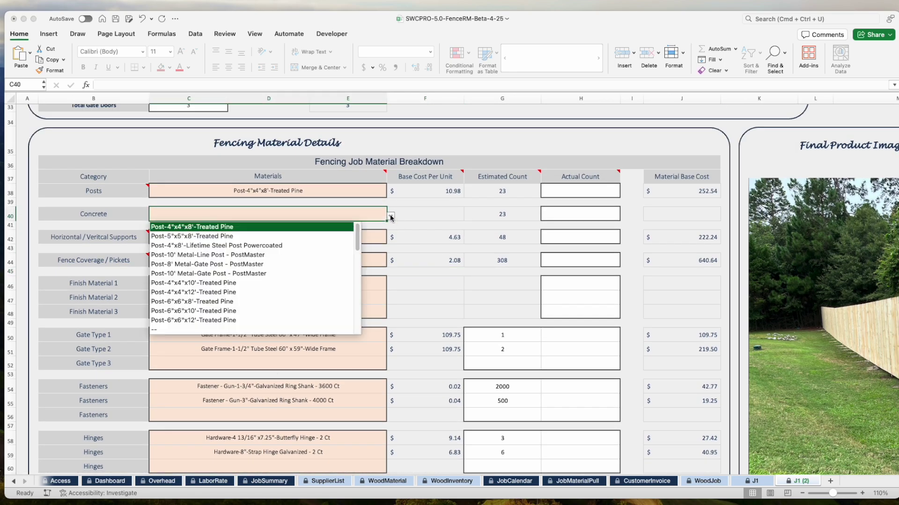
pyautogui.click(222, 219)
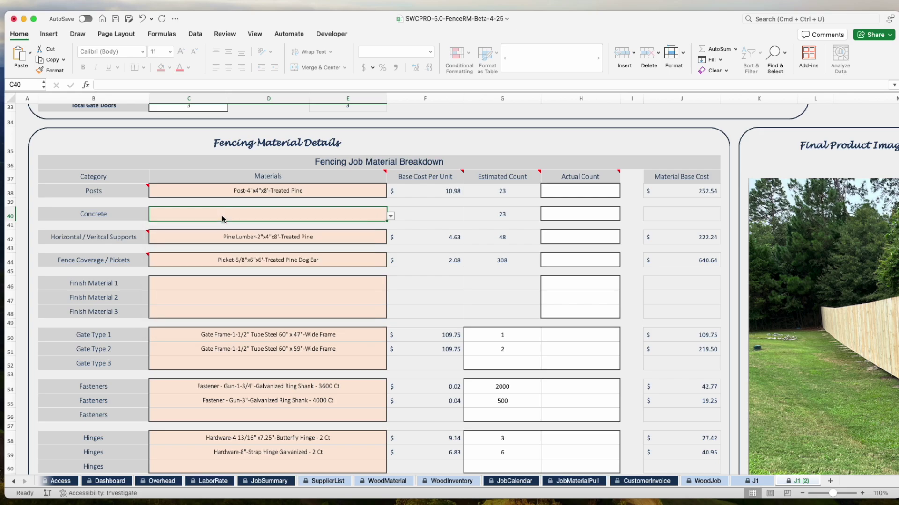
pyautogui.write('con')
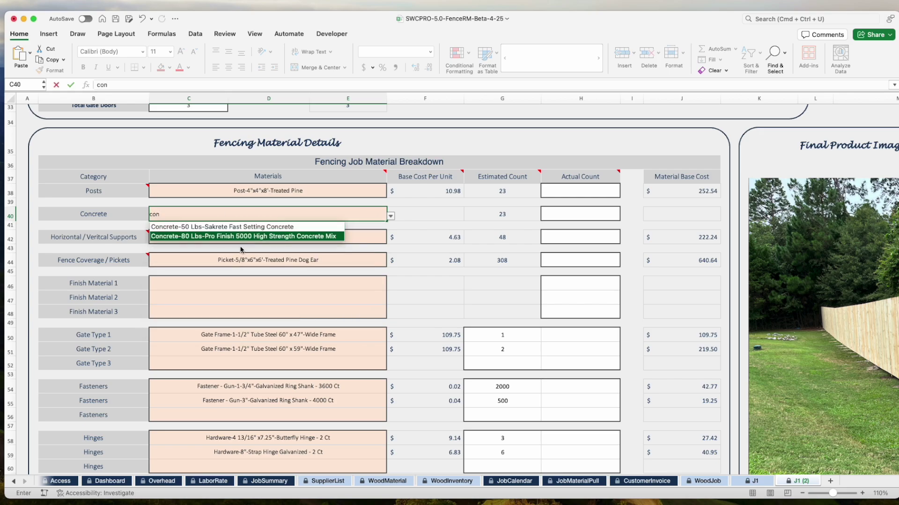
pyautogui.click(242, 236)
pyautogui.click(519, 299)
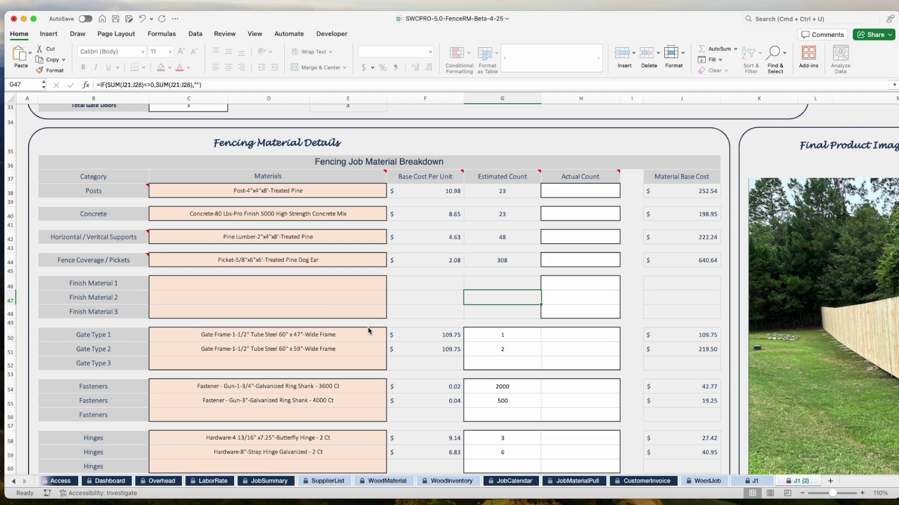
# - Examine the per-side material counts and the gate, fastener, hinge, latch and other item entries in the material breakdown
pyautogui.scroll(10, 403, 287)
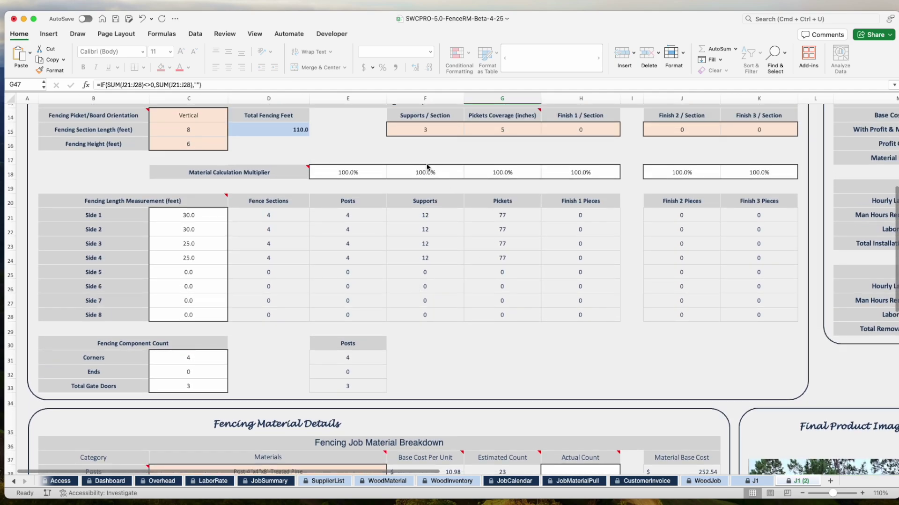
pyautogui.scroll(-5, 508, 210)
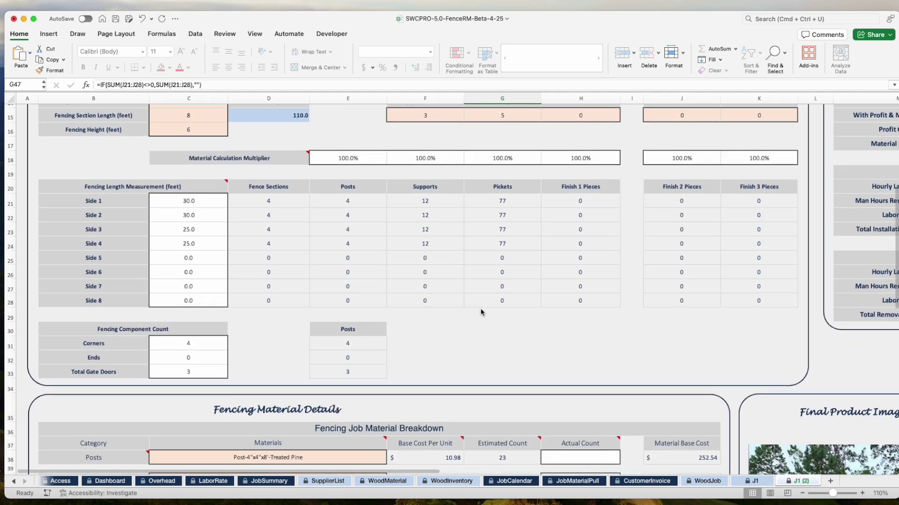
pyautogui.scroll(3, 505, 173)
pyautogui.scroll(-8, 506, 202)
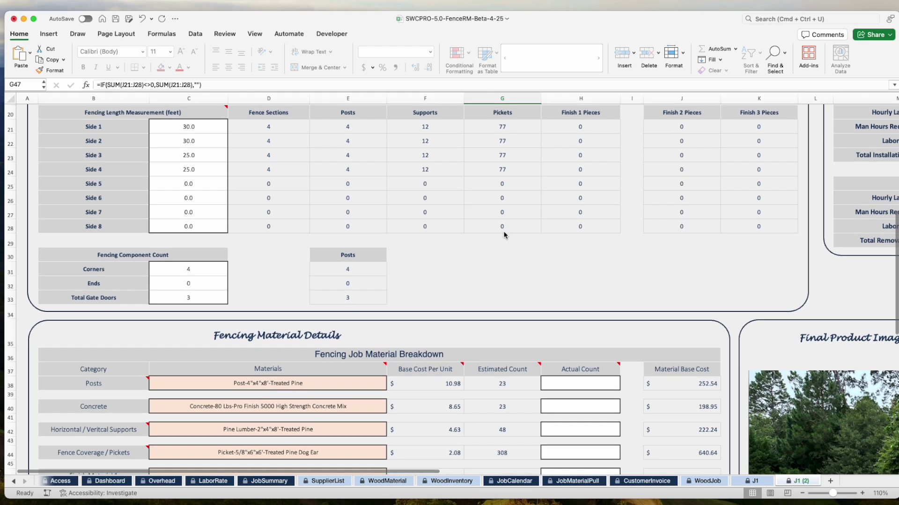
pyautogui.scroll(-3, 448, 283)
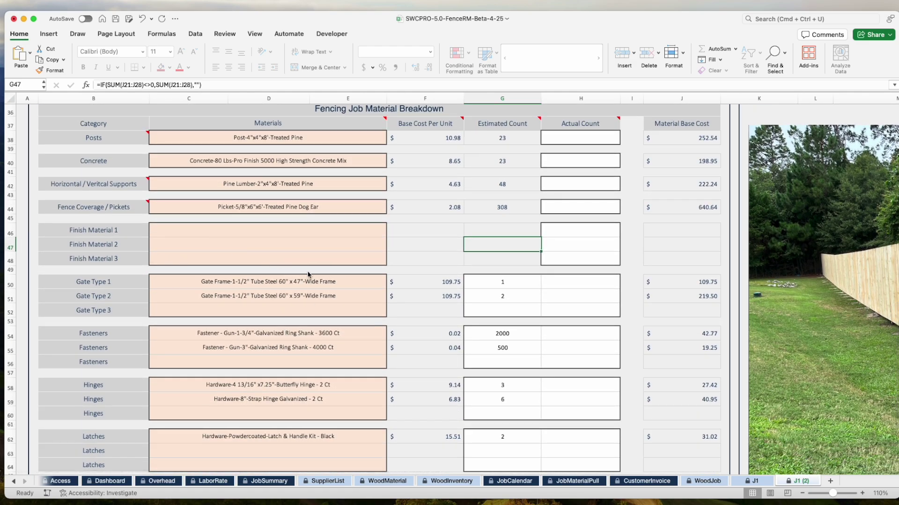
pyautogui.scroll(-3, 342, 325)
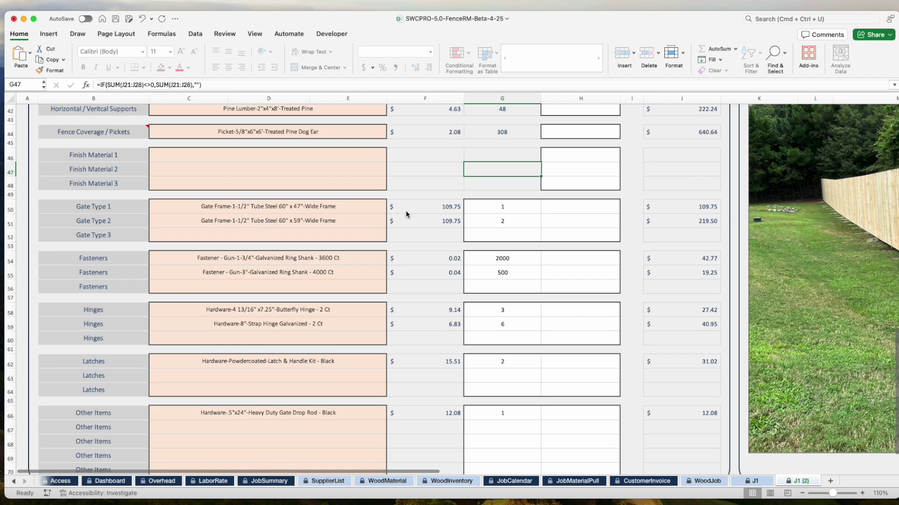
pyautogui.click(331, 208)
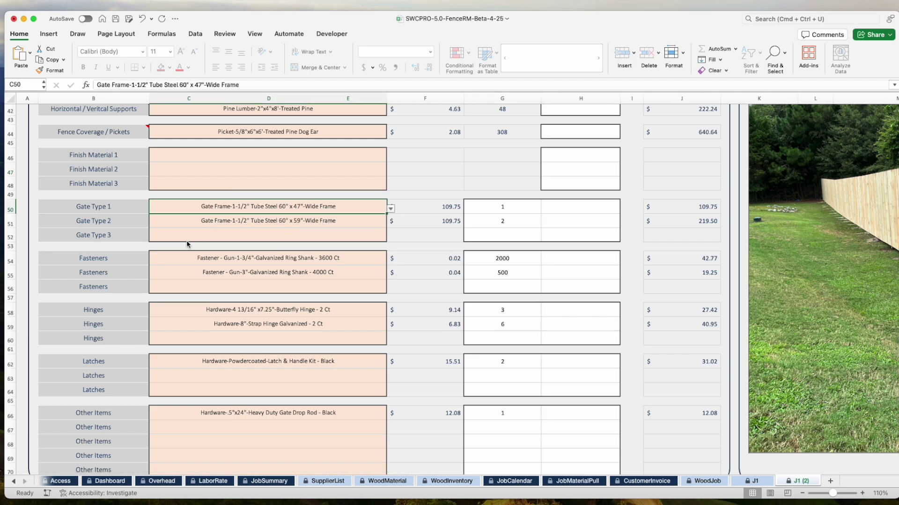
pyautogui.click(518, 220)
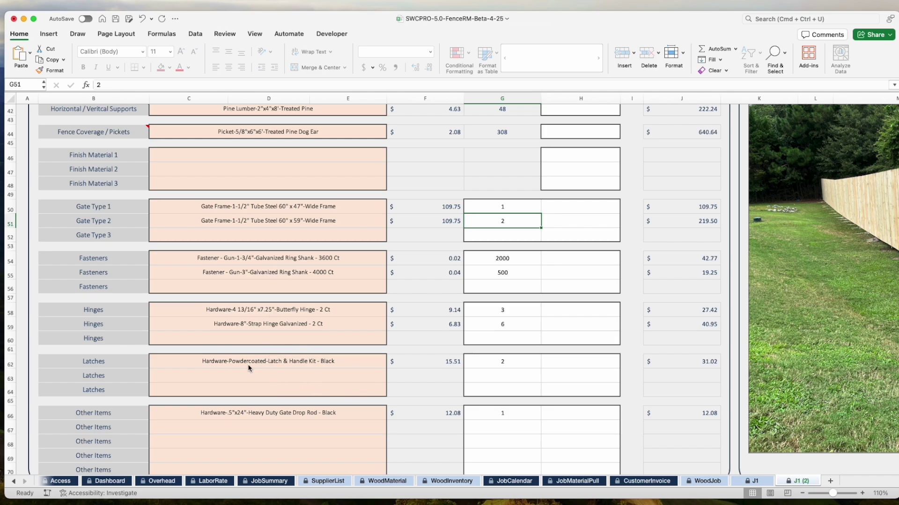
pyautogui.scroll(-2, 282, 357)
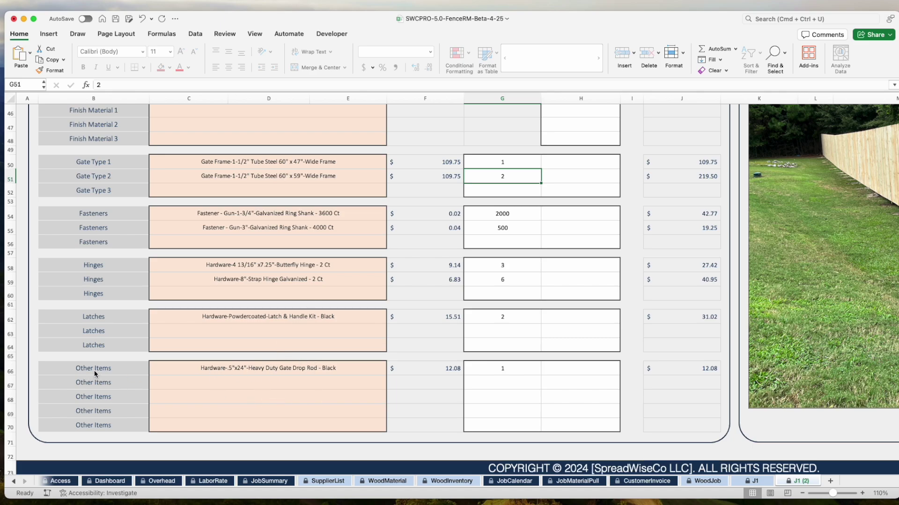
# - Review the gate drop rod item, the Side 1 to Side 4 lengths and the job price on the estimate
pyautogui.click(280, 375)
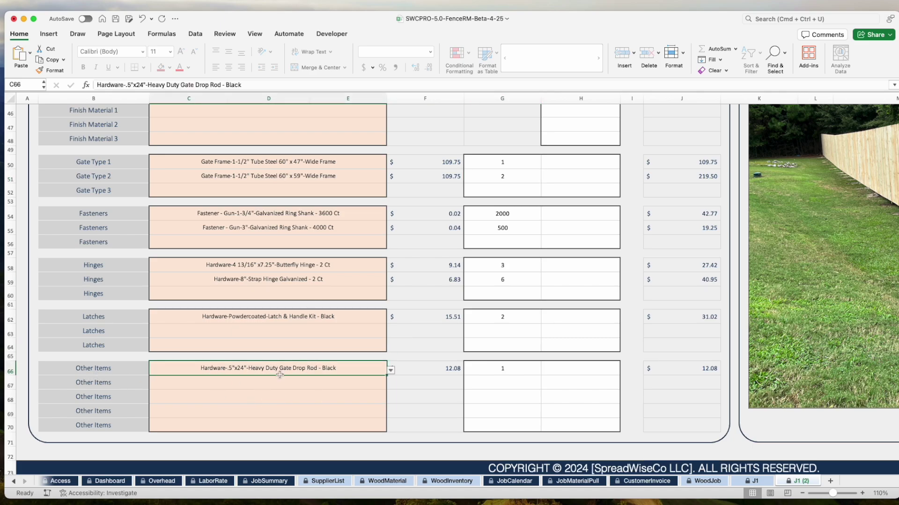
pyautogui.scroll(10, 275, 374)
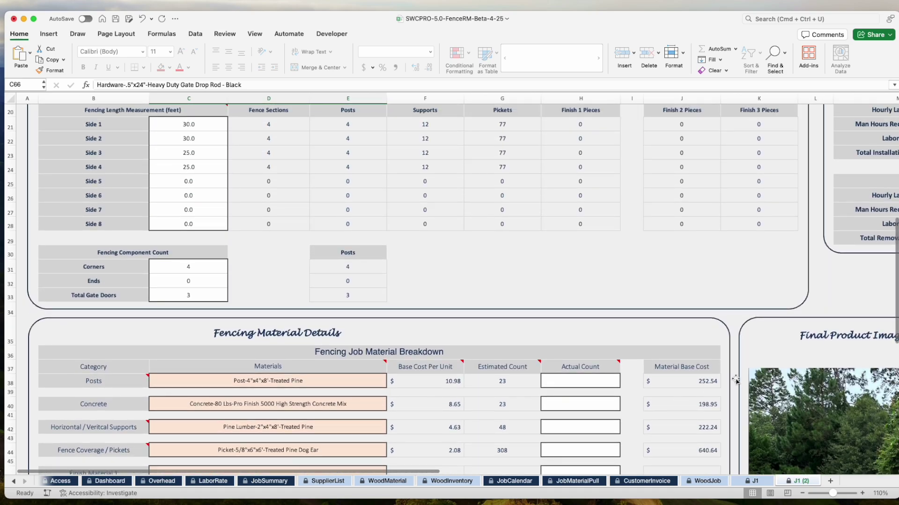
pyautogui.scroll(8, 735, 378)
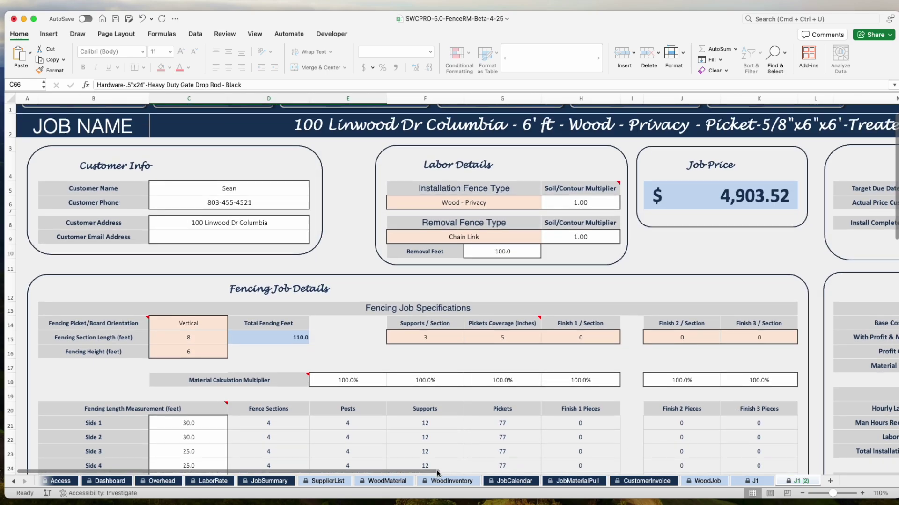
pyautogui.scroll(-4, 206, 305)
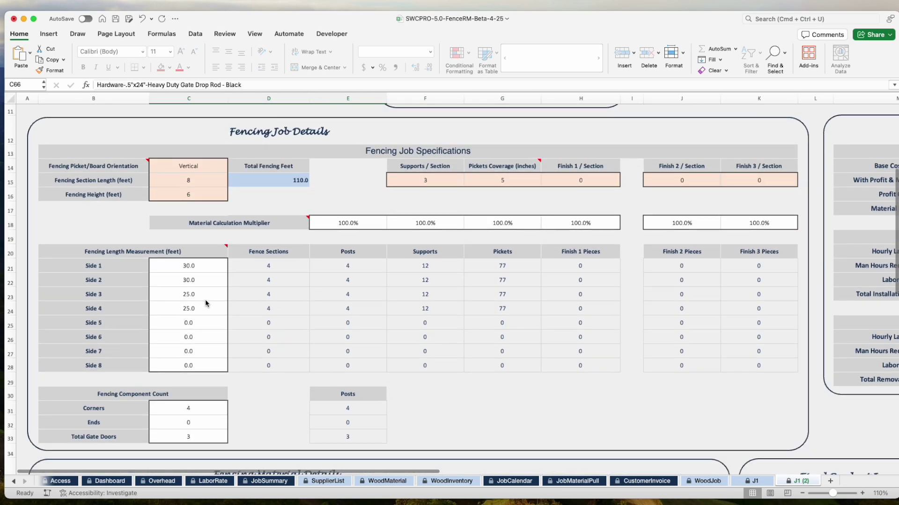
pyautogui.moveTo(194, 266); pyautogui.dragTo(194, 305)
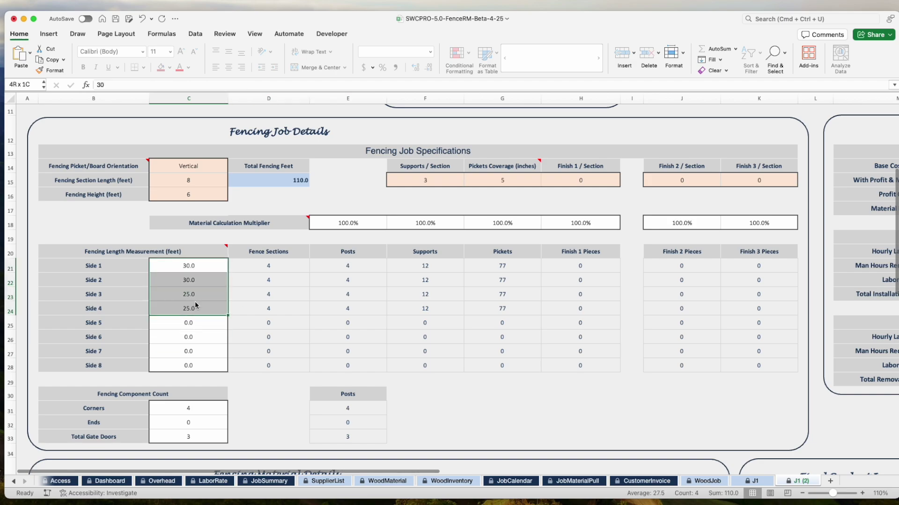
pyautogui.scroll(4, 195, 302)
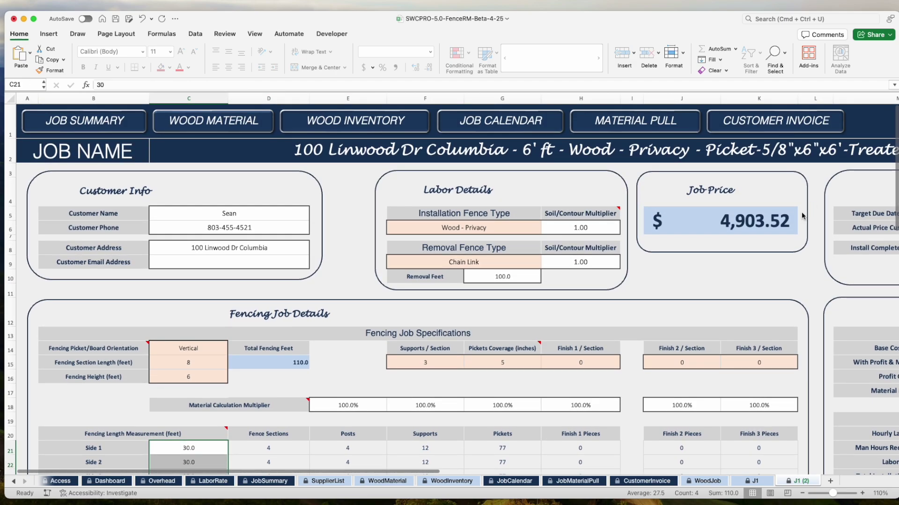
# - Examine the Job Pricing Details, checking the material total, materials tax and the formula behind the Overhead amount
pyautogui.moveTo(391, 469); pyautogui.dragTo(511, 469)
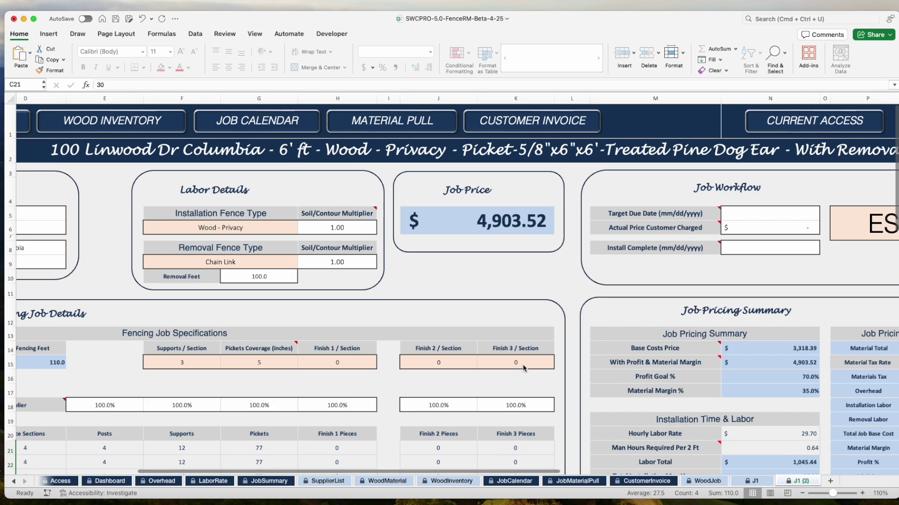
pyautogui.moveTo(417, 471); pyautogui.dragTo(622, 473)
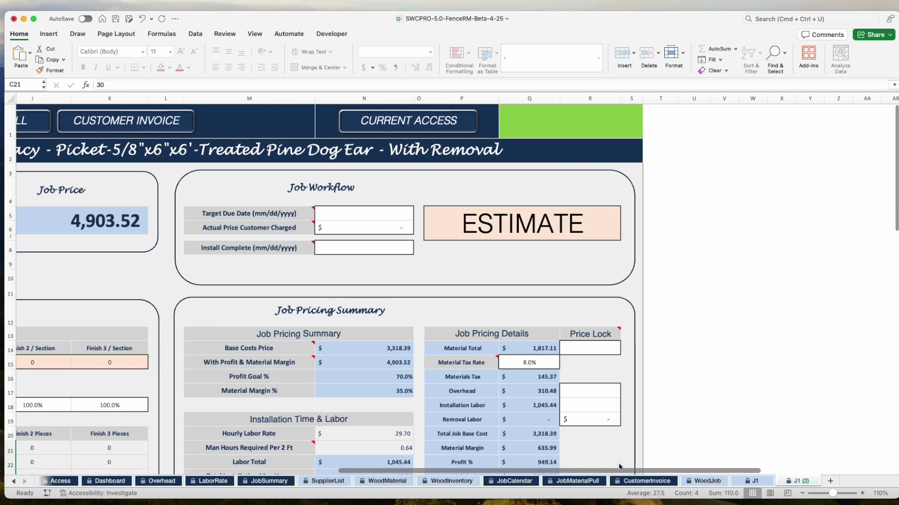
pyautogui.scroll(-5, 455, 366)
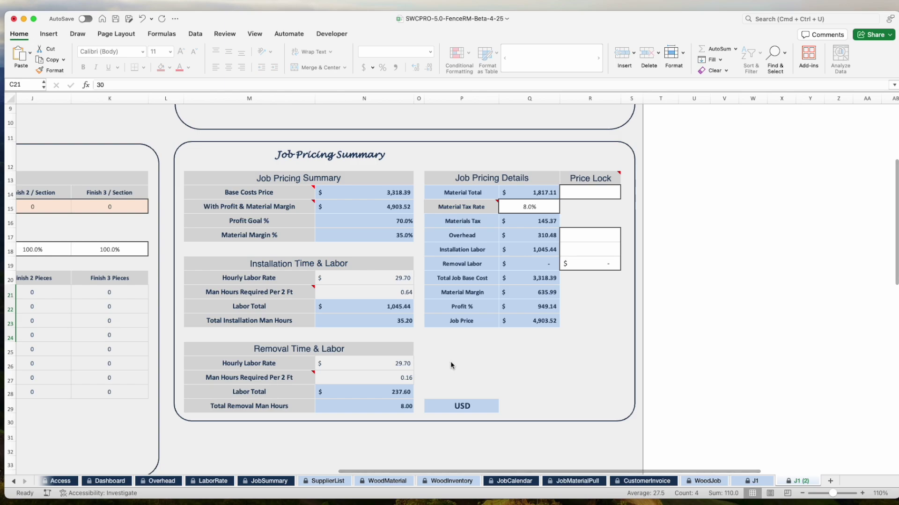
pyautogui.scroll(1, 495, 332)
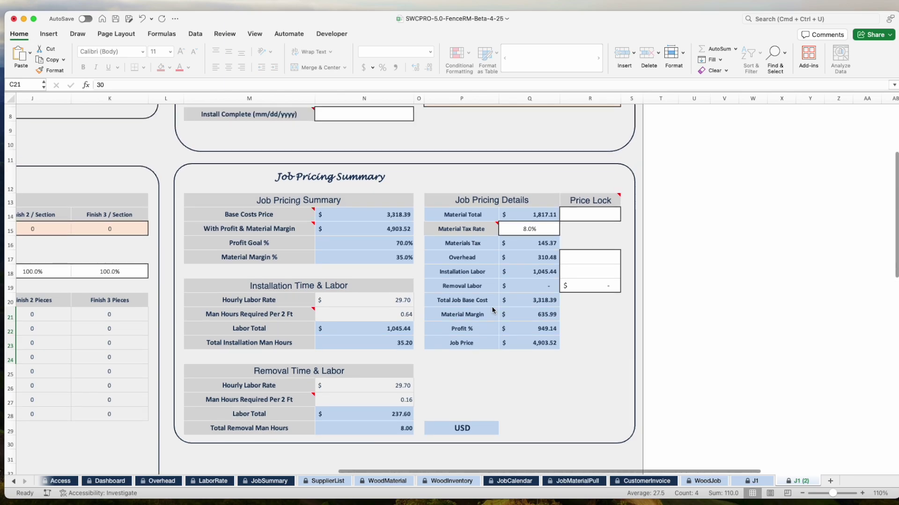
pyautogui.moveTo(462, 214); pyautogui.dragTo(529, 214)
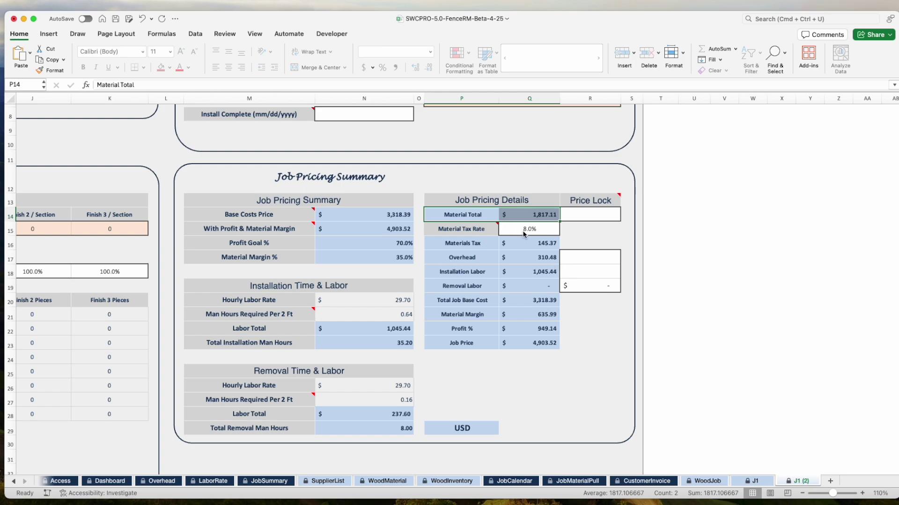
pyautogui.moveTo(472, 247); pyautogui.dragTo(534, 261)
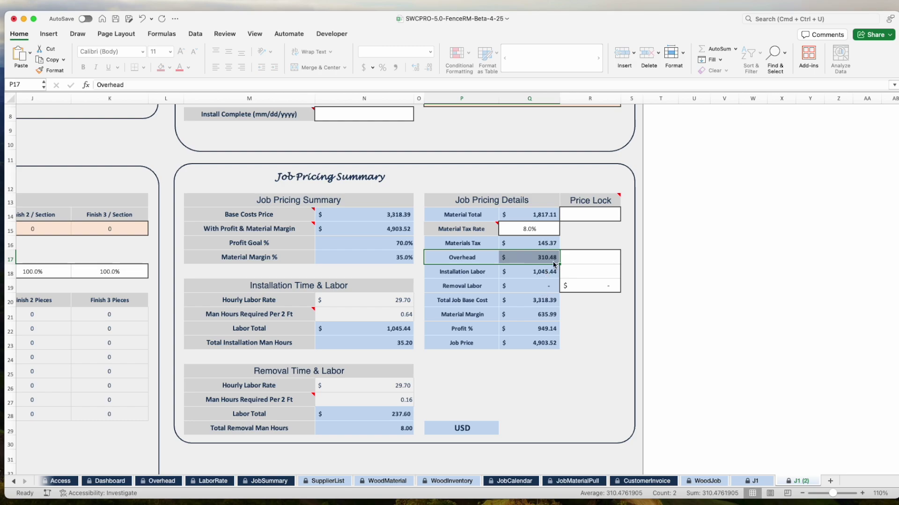
pyautogui.click(546, 261)
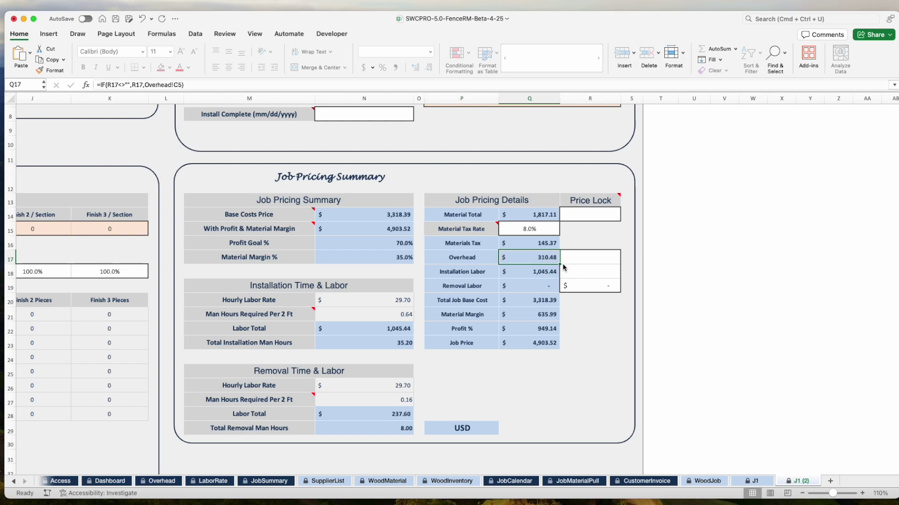
# - Inspect the Overhead sheet's annualized cost total and Total Annual Estimated Jobs entry behind the per-job allocation
pyautogui.click(161, 481)
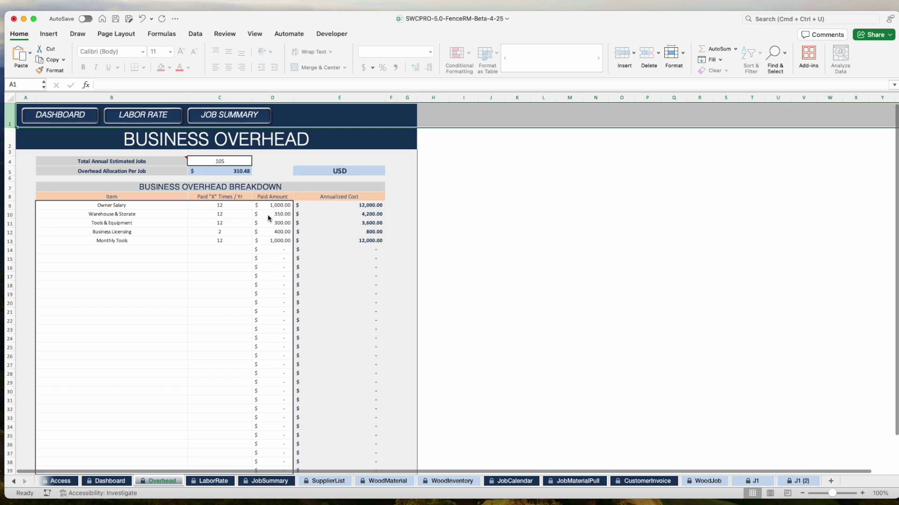
pyautogui.scroll(-5, 223, 311)
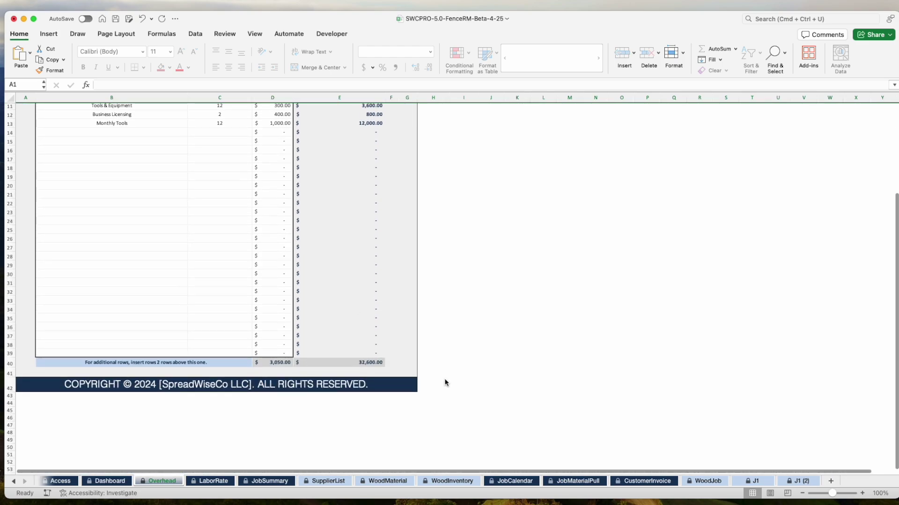
pyautogui.click(366, 364)
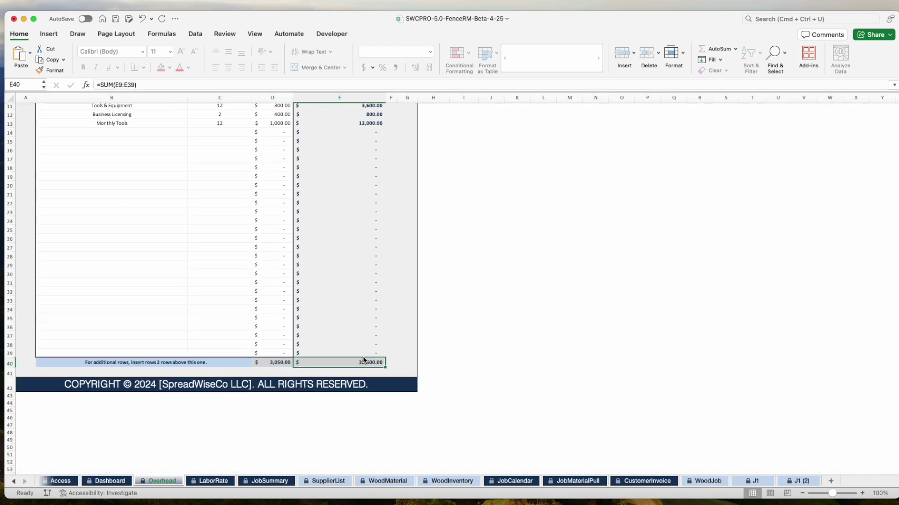
pyautogui.scroll(5, 364, 361)
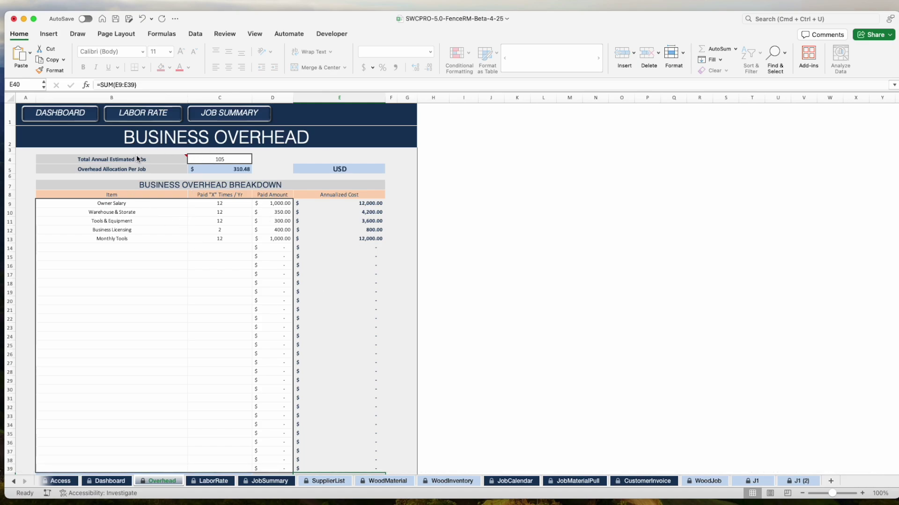
pyautogui.click(224, 161)
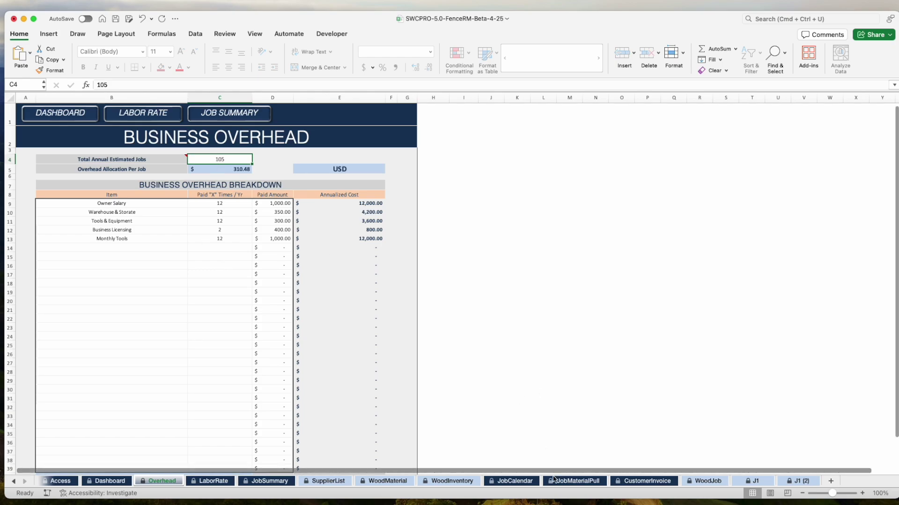
# - Return to the J1 (2) job sheet and examine the Installation Labor amount in the pricing details
pyautogui.click(798, 481)
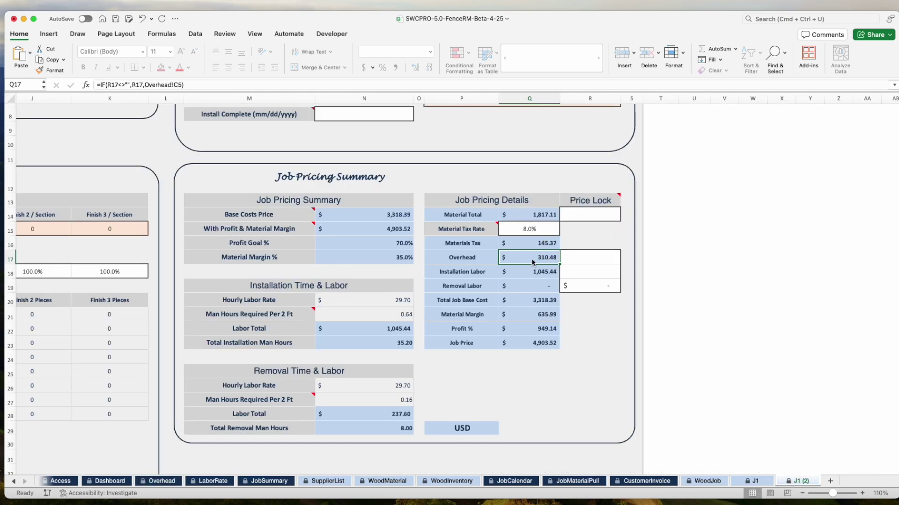
pyautogui.click(471, 273)
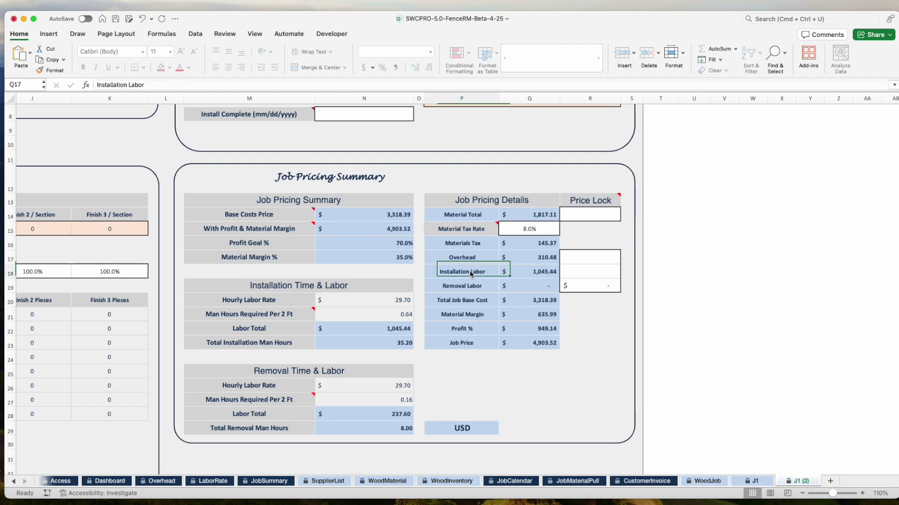
pyautogui.moveTo(470, 273); pyautogui.dragTo(544, 274)
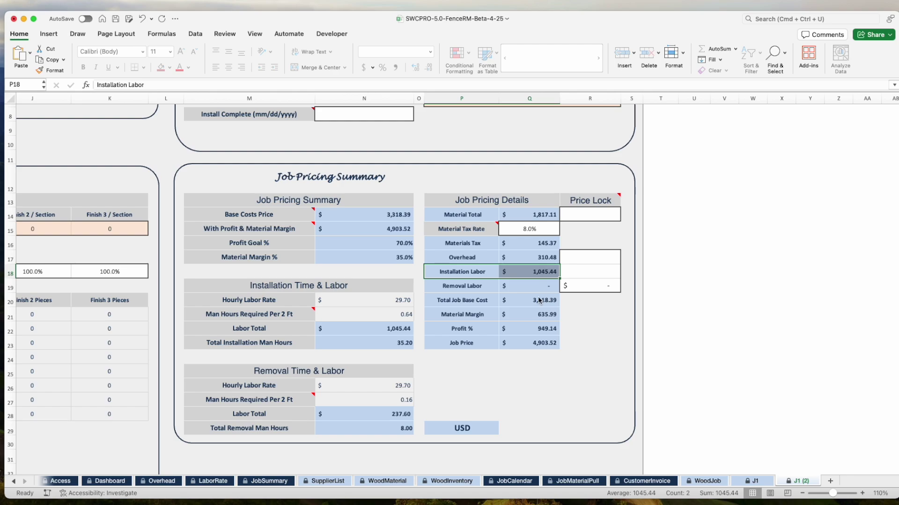
# - Clear the Price Lock entry for Removal Labor and check the installation and removal labor amounts
pyautogui.click(592, 285)
pyautogui.press('Delete')
pyautogui.click(601, 333)
pyautogui.click(544, 292)
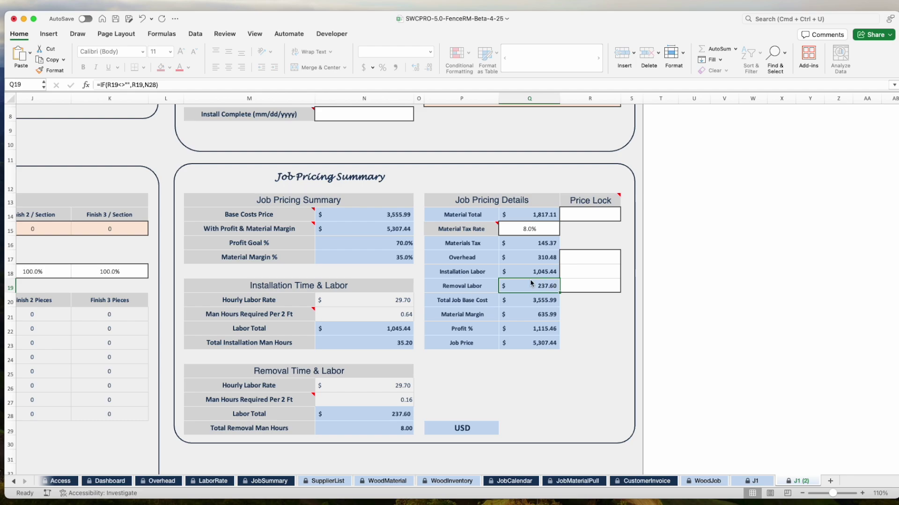
pyautogui.moveTo(536, 271); pyautogui.dragTo(537, 285)
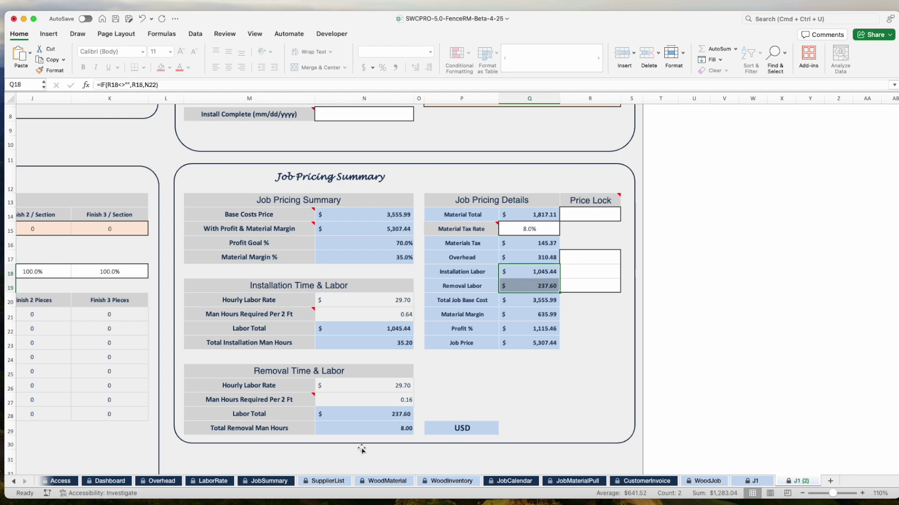
# - Examine the LaborRate sheet's fence installation speeds and rates, crew details and Actual Cost Per Man Hour formula
pyautogui.click(213, 481)
pyautogui.scroll(-4, 326, 426)
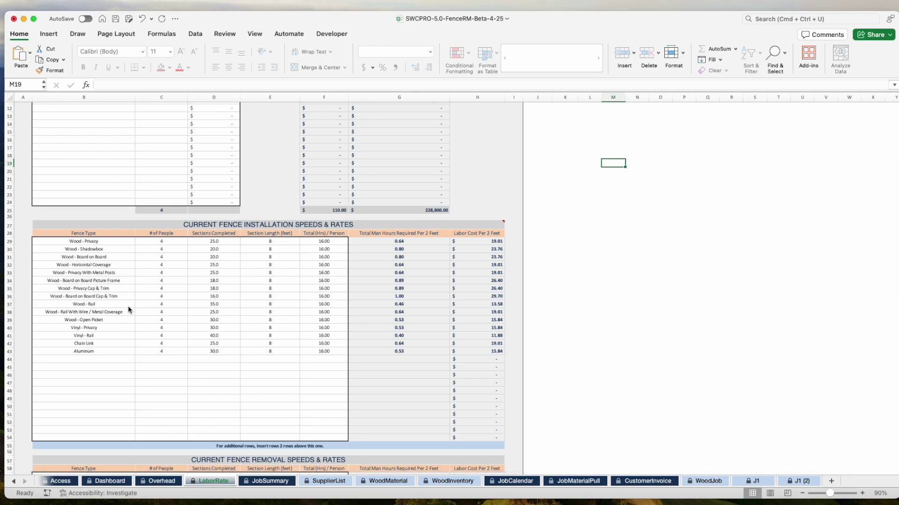
pyautogui.scroll(-6, 215, 284)
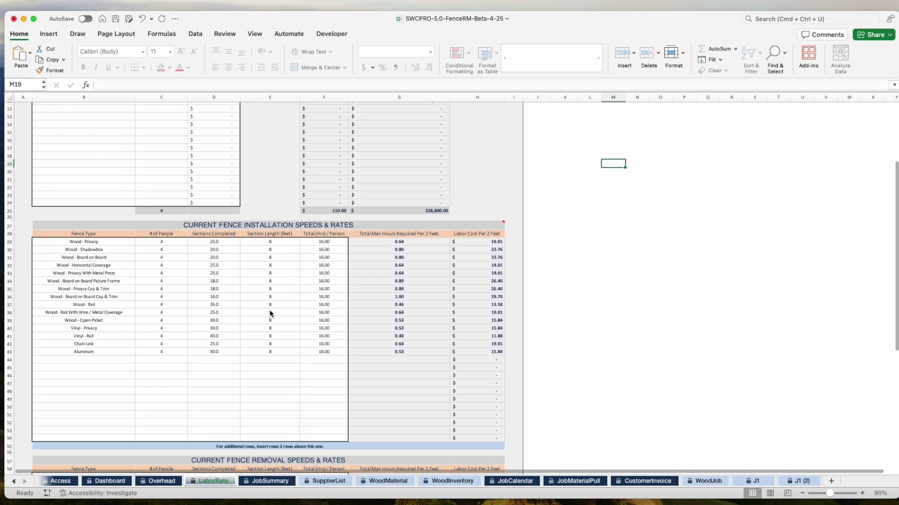
pyautogui.scroll(3, 175, 380)
pyautogui.scroll(8, 276, 390)
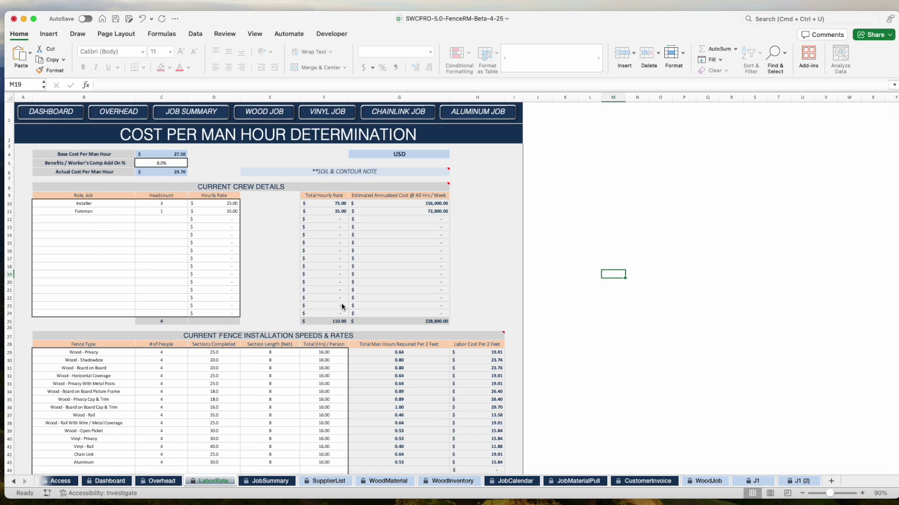
pyautogui.click(172, 174)
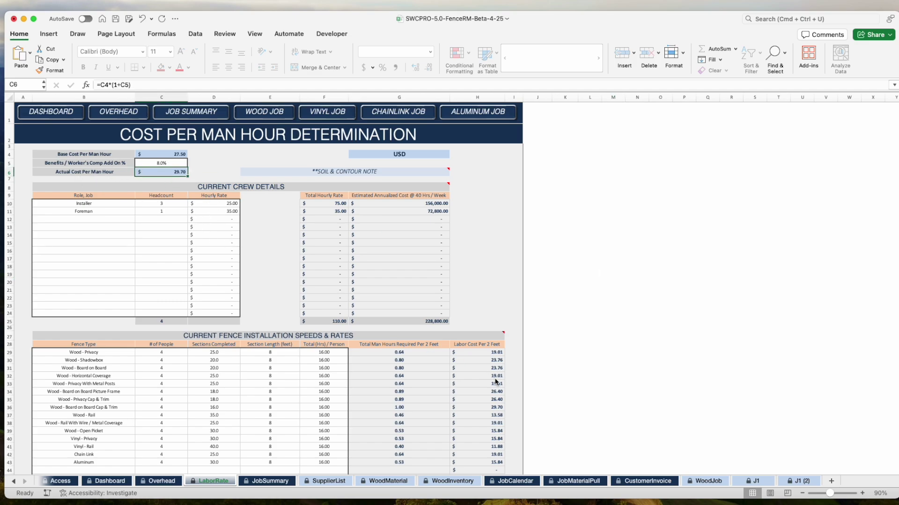
# - Back on the J1 (2) sheet, check the Job Price against the pricing details and the Removal Labor price lock cell
pyautogui.click(798, 482)
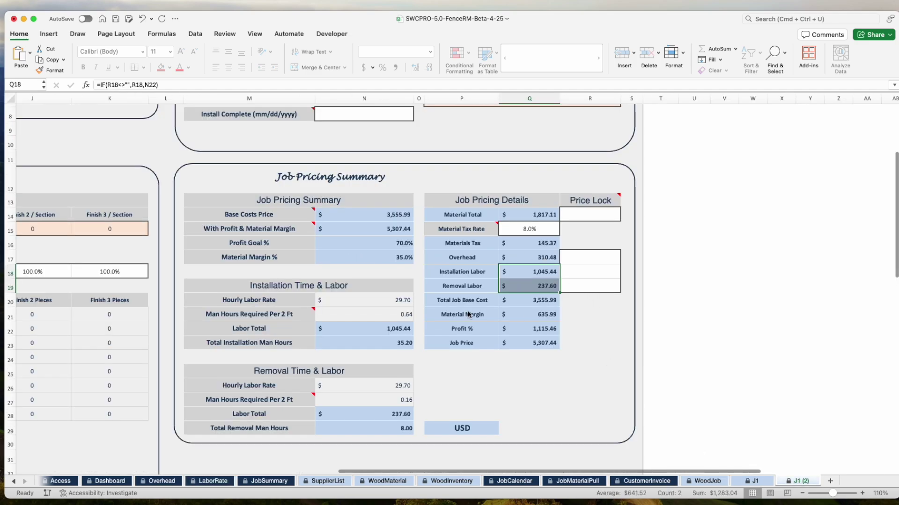
pyautogui.scroll(5, 171, 216)
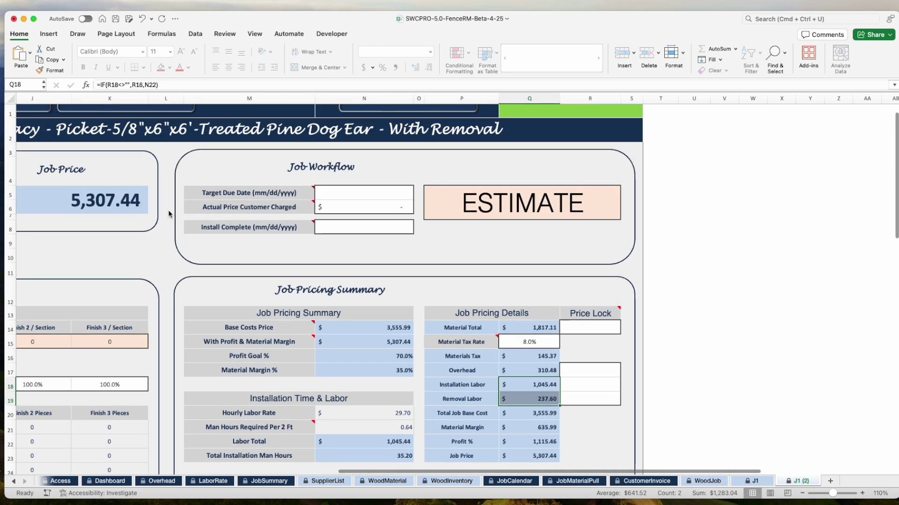
pyautogui.hscroll(-5, 702, 407)
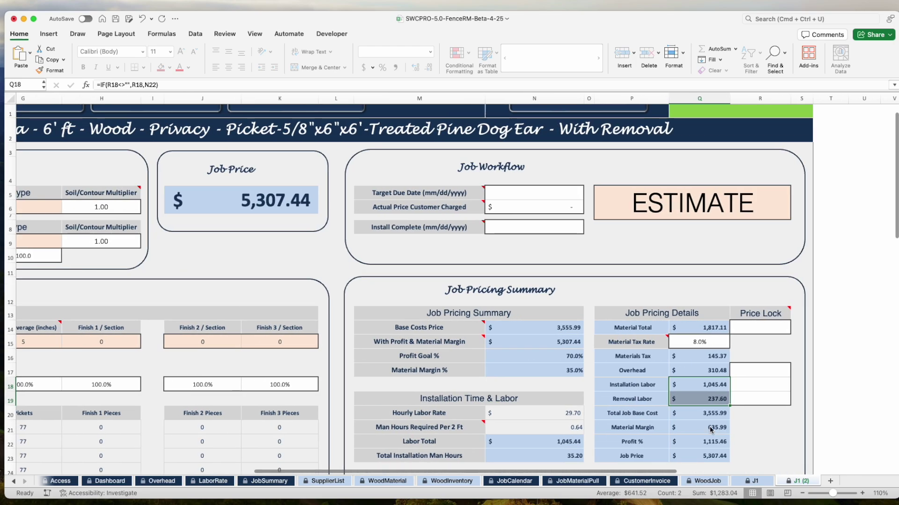
pyautogui.scroll(-3, 765, 341)
pyautogui.click(764, 327)
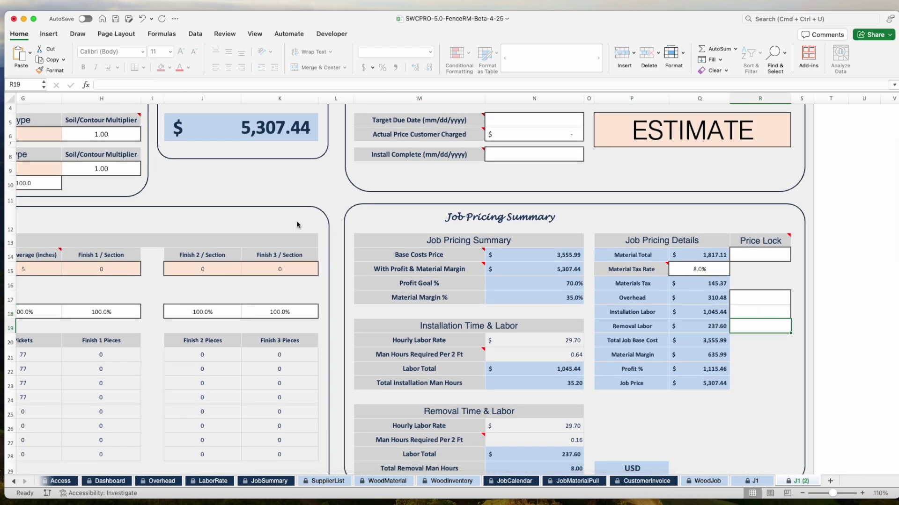
pyautogui.click(269, 133)
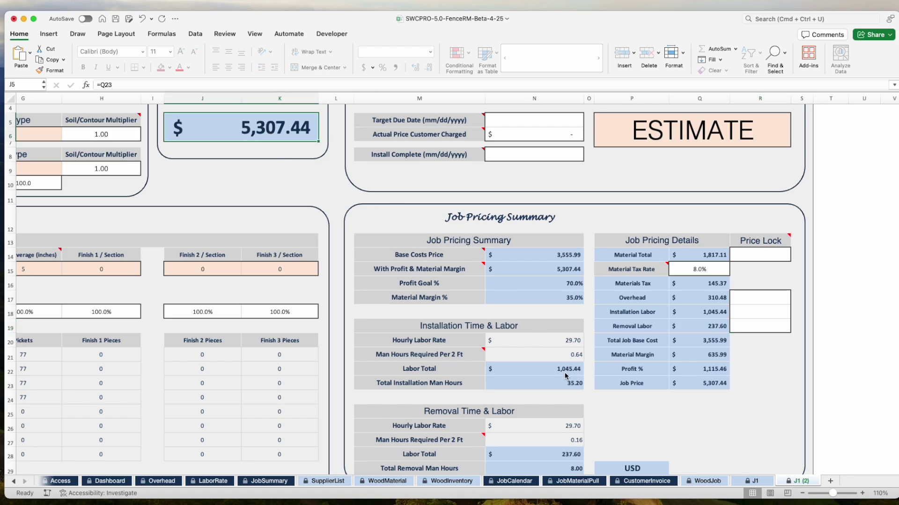
# - Review the fencing job specifications, the material breakdown counts and costs, and the final product image
pyautogui.hscroll(-5, 370, 473)
pyautogui.scroll(-10, 370, 473)
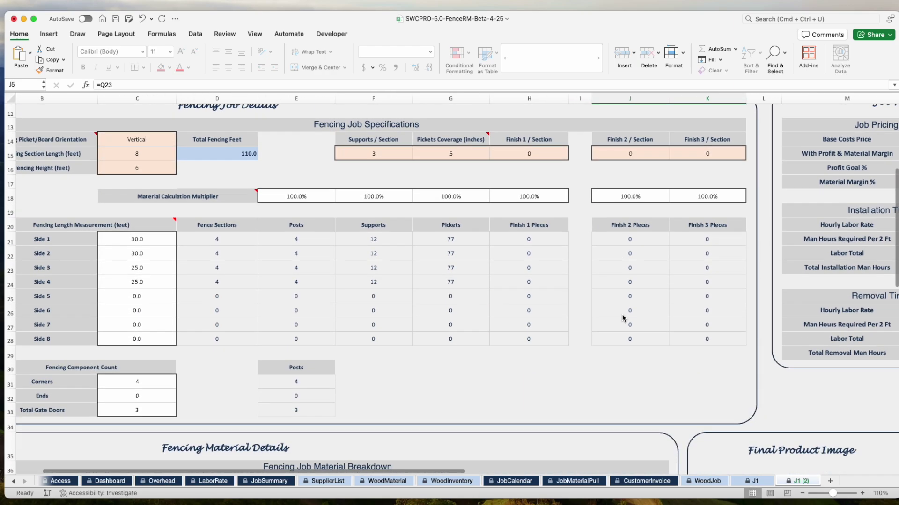
pyautogui.hscroll(5, 421, 468)
pyautogui.scroll(-10, 592, 333)
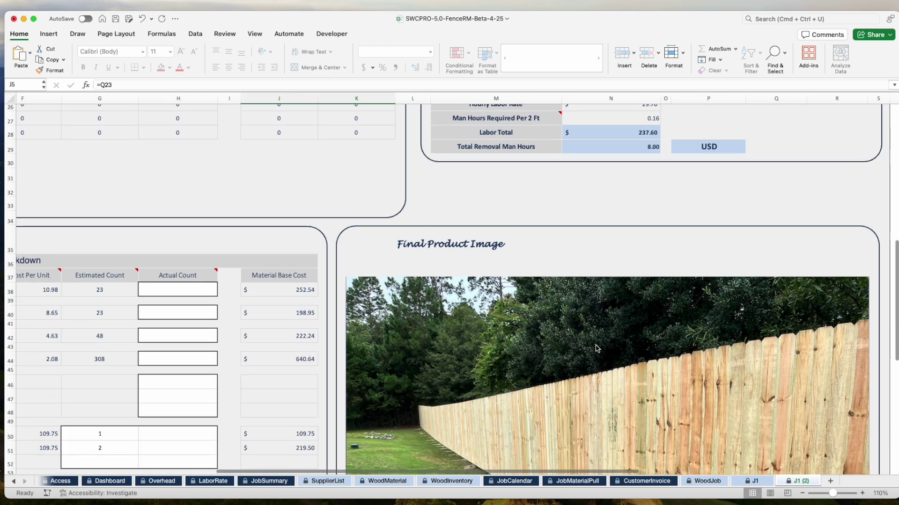
pyautogui.scroll(15, 593, 333)
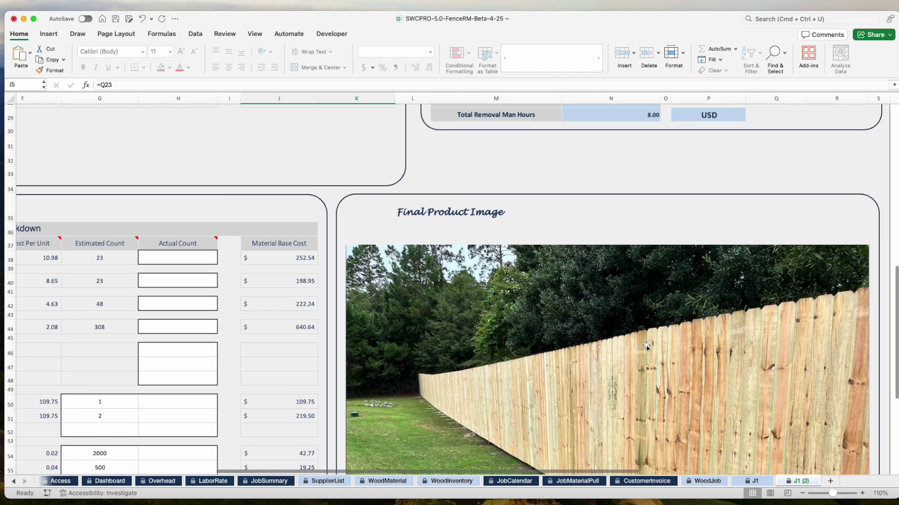
# - Check the Total Job Base Cost in the pricing details and the profit and material margin goals on the Dashboard sheet
pyautogui.scroll(-3, 646, 347)
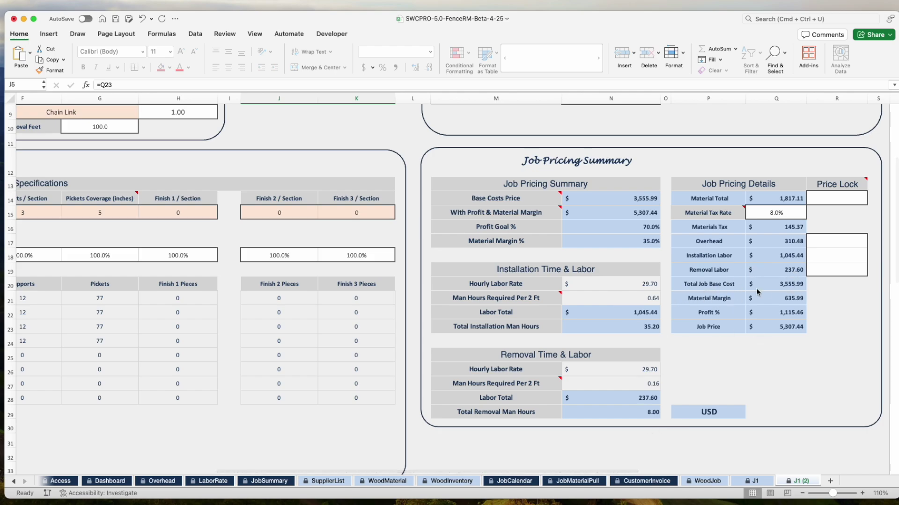
pyautogui.moveTo(703, 285); pyautogui.dragTo(775, 281)
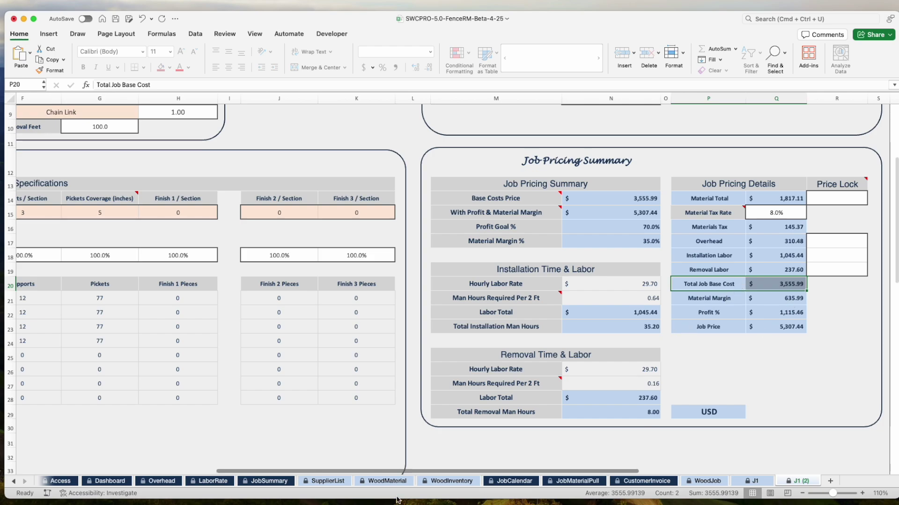
pyautogui.click(109, 482)
pyautogui.click(275, 177)
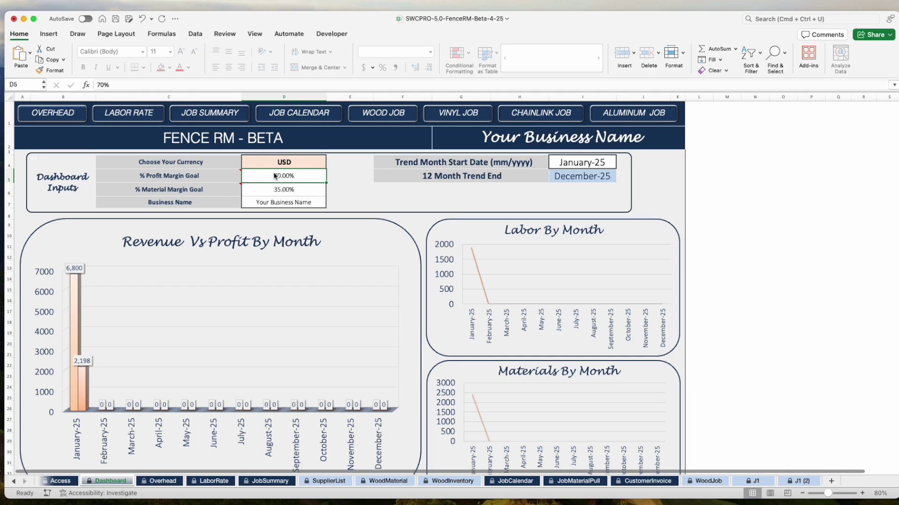
pyautogui.click(277, 192)
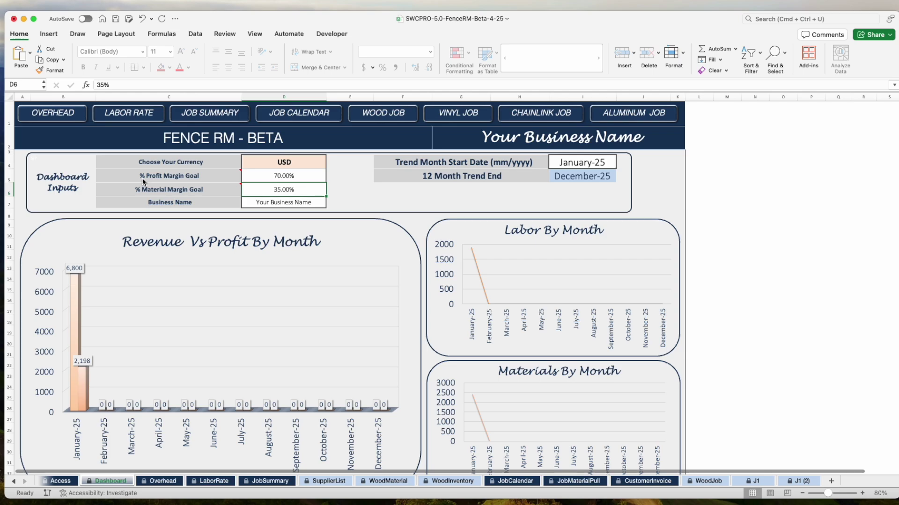
pyautogui.moveTo(150, 192)
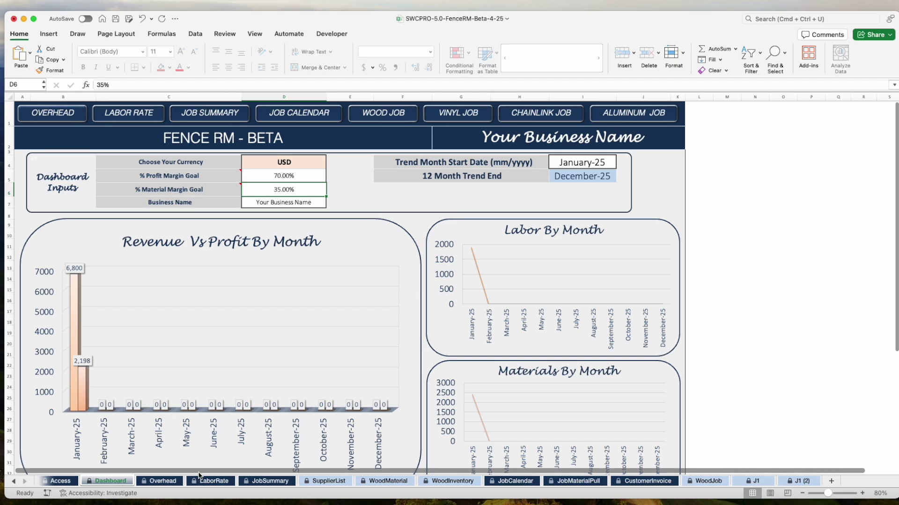
pyautogui.hscroll(2, 200, 473)
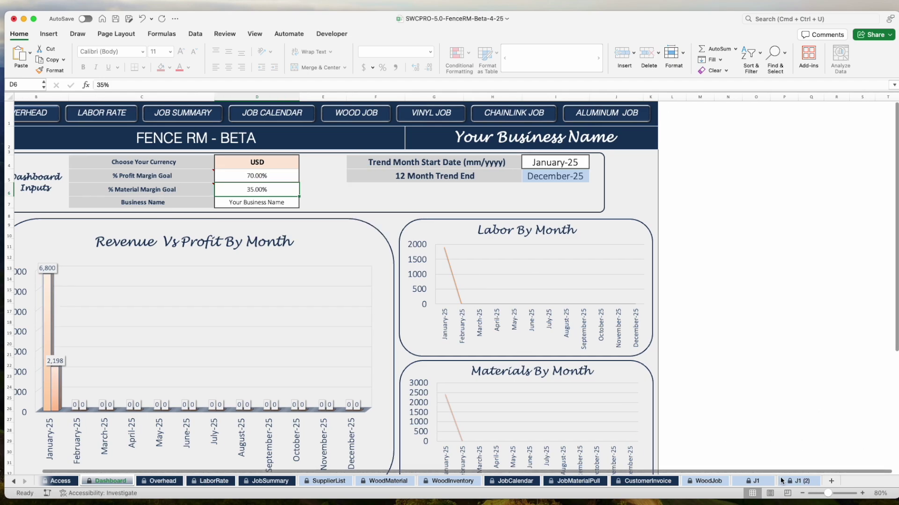
# - Back on the J1 (2) sheet, check the Material Margin against the Material Total, plus the Profit % and Job Price rows
pyautogui.click(799, 482)
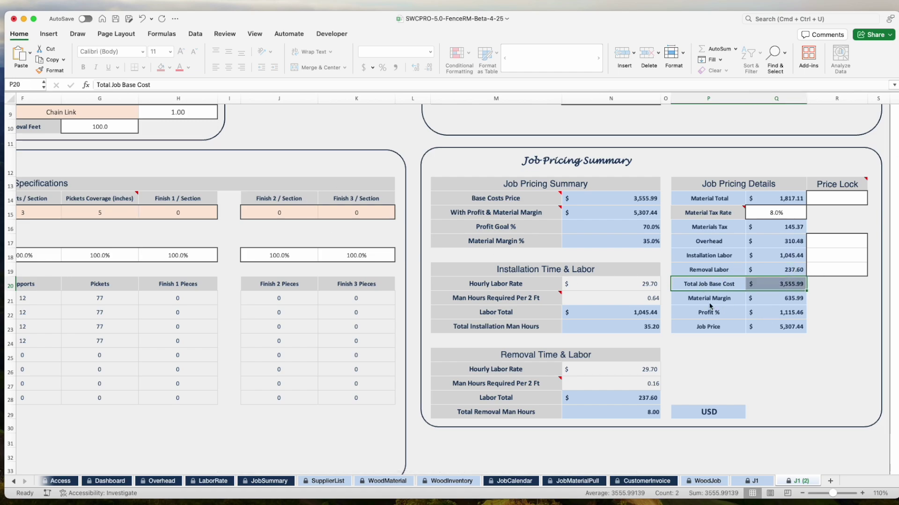
pyautogui.moveTo(693, 300); pyautogui.dragTo(791, 303)
pyautogui.moveTo(791, 204); pyautogui.dragTo(712, 203)
pyautogui.moveTo(709, 312); pyautogui.dragTo(779, 313)
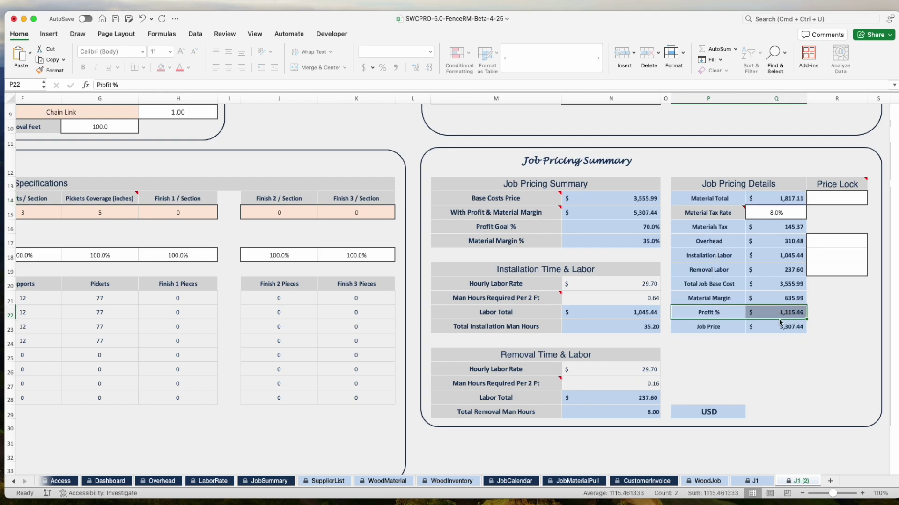
pyautogui.moveTo(703, 330); pyautogui.dragTo(779, 327)
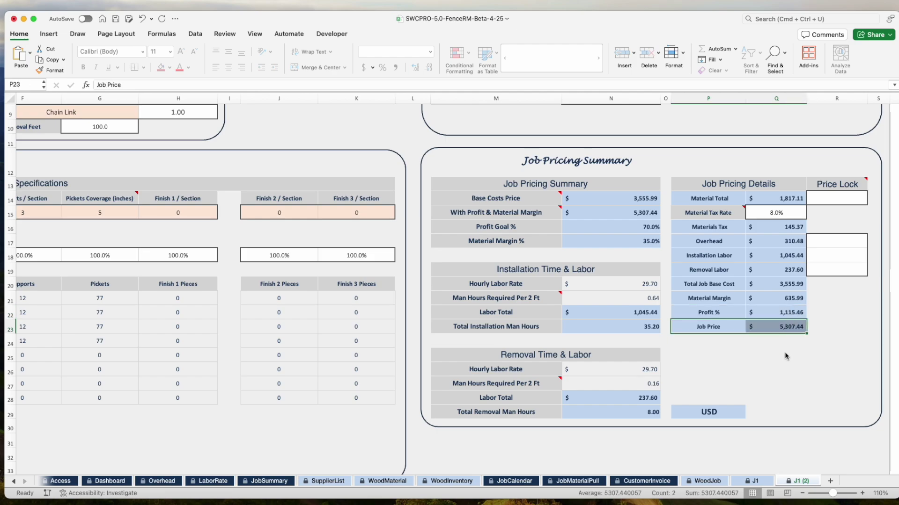
# - Compare the Total Job Base Cost with the combined Material Margin and Profit % amounts in the pricing details
pyautogui.hscroll(-1, 609, 475)
pyautogui.hscroll(-5, 609, 475)
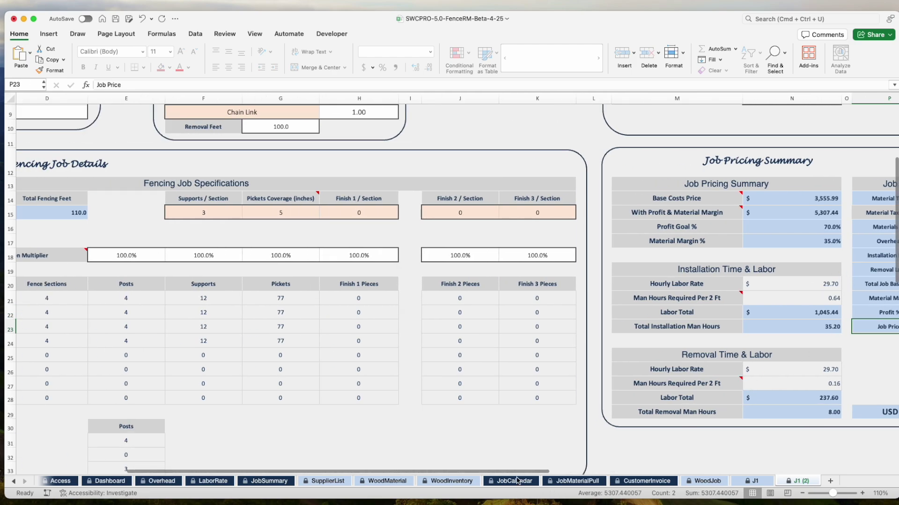
pyautogui.hscroll(7, 515, 475)
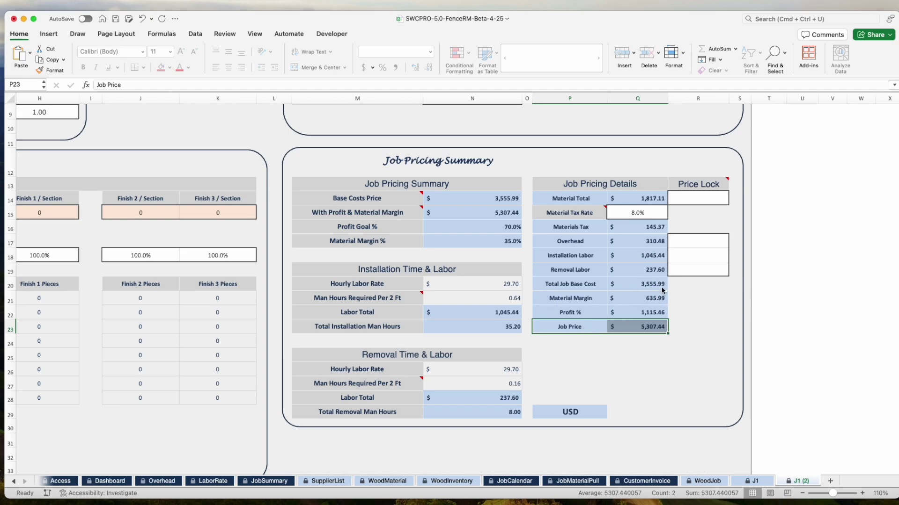
pyautogui.moveTo(573, 285); pyautogui.dragTo(664, 285)
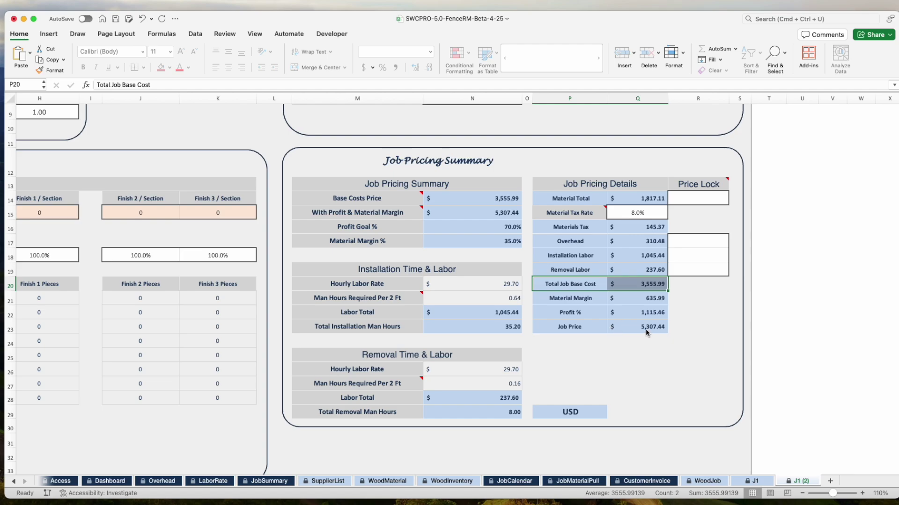
pyautogui.moveTo(554, 299); pyautogui.dragTo(641, 311)
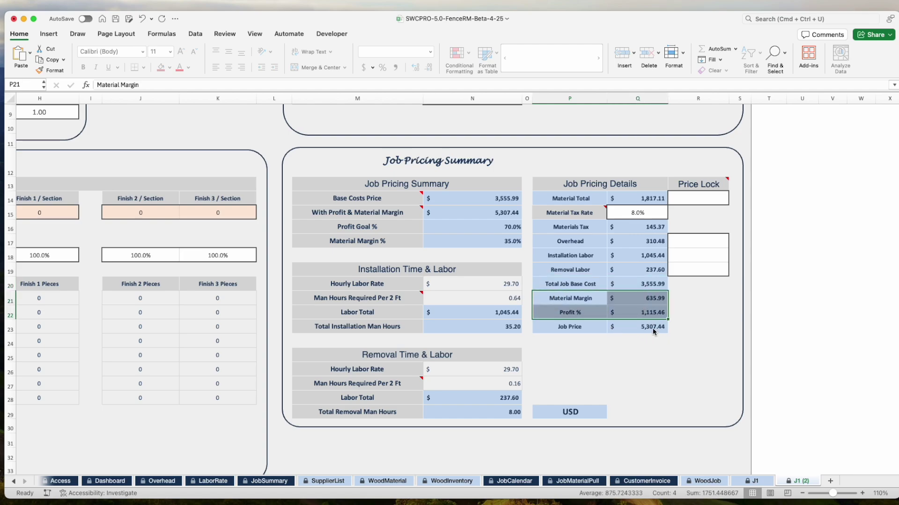
# - Review the whole estimate from its header at 75% zoom, including customer info, job details, workflow and pricing summary
pyautogui.click(674, 466)
pyautogui.scroll(5, 515, 328)
pyautogui.hscroll(-5, 515, 328)
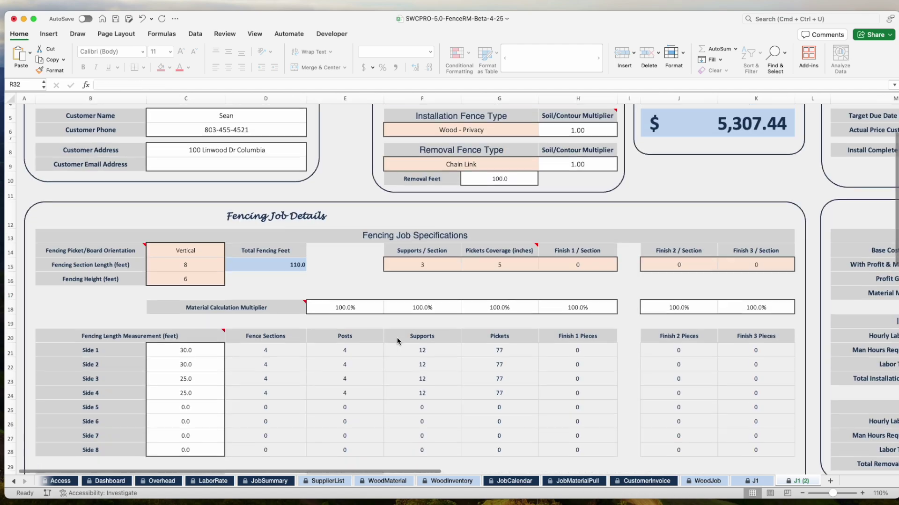
pyautogui.scroll(2, 395, 333)
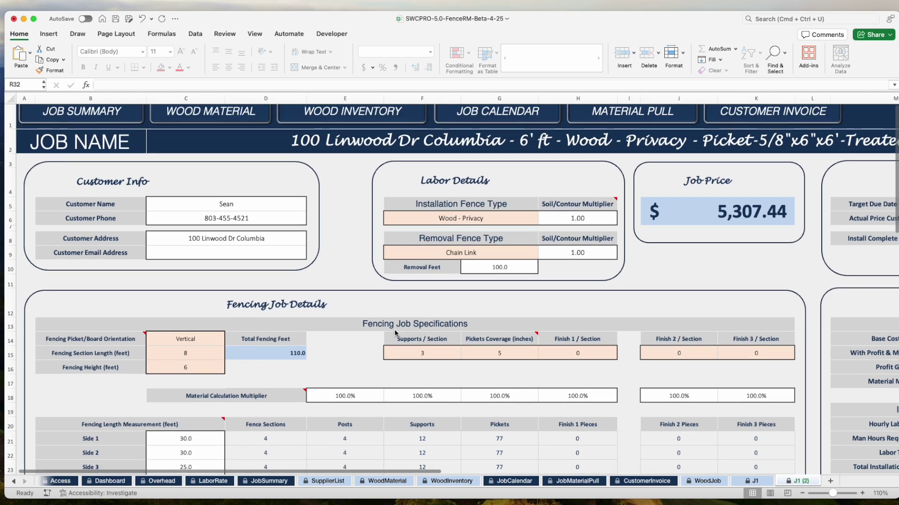
pyautogui.scroll(1, 342, 299)
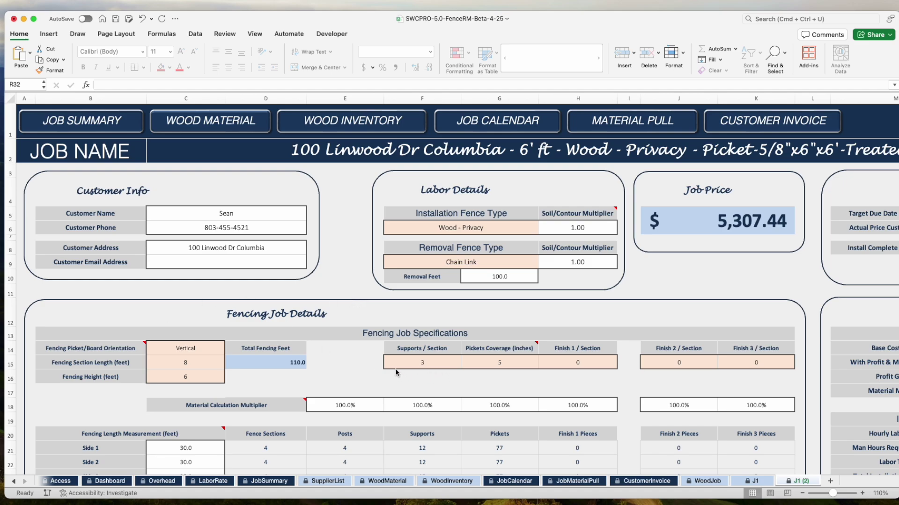
pyautogui.scroll(1, 496, 365)
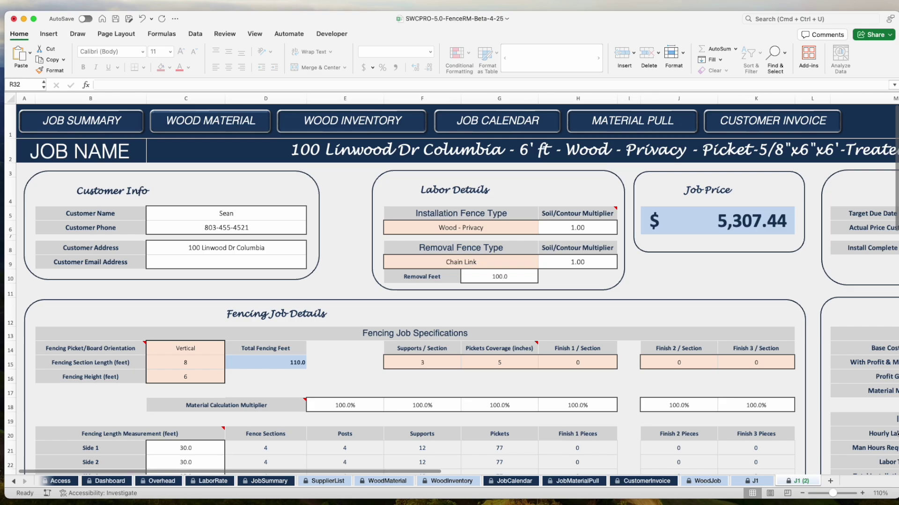
pyautogui.moveTo(833, 496); pyautogui.dragTo(826, 499)
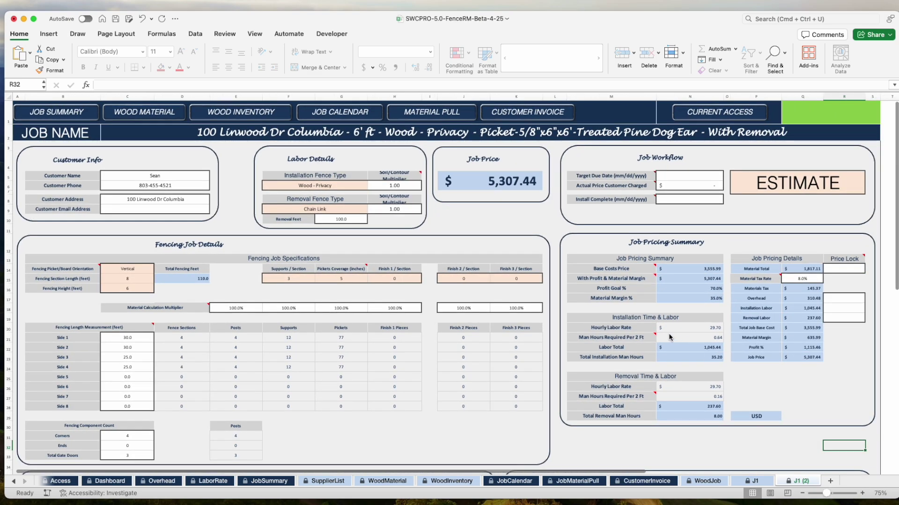
pyautogui.moveTo(587, 335)
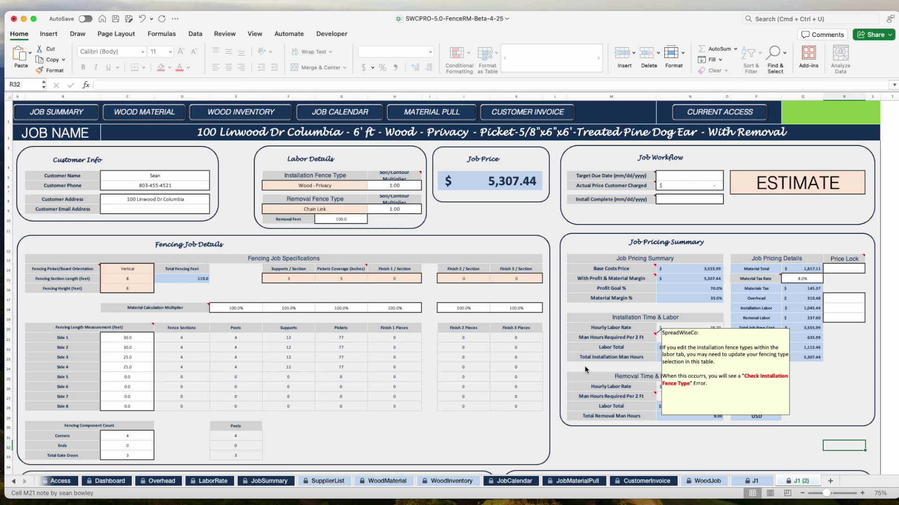